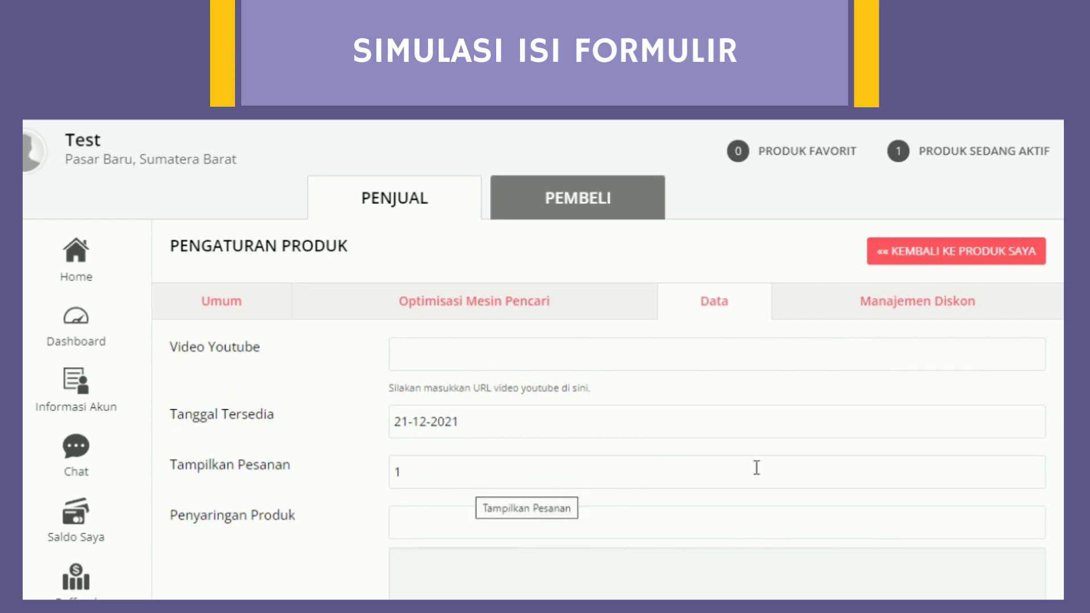
- Check the Penyaringan Produk options without choosing one, and add Iklan Digital Facebook Ads under Produk-Produk Terkait
click(434, 518)
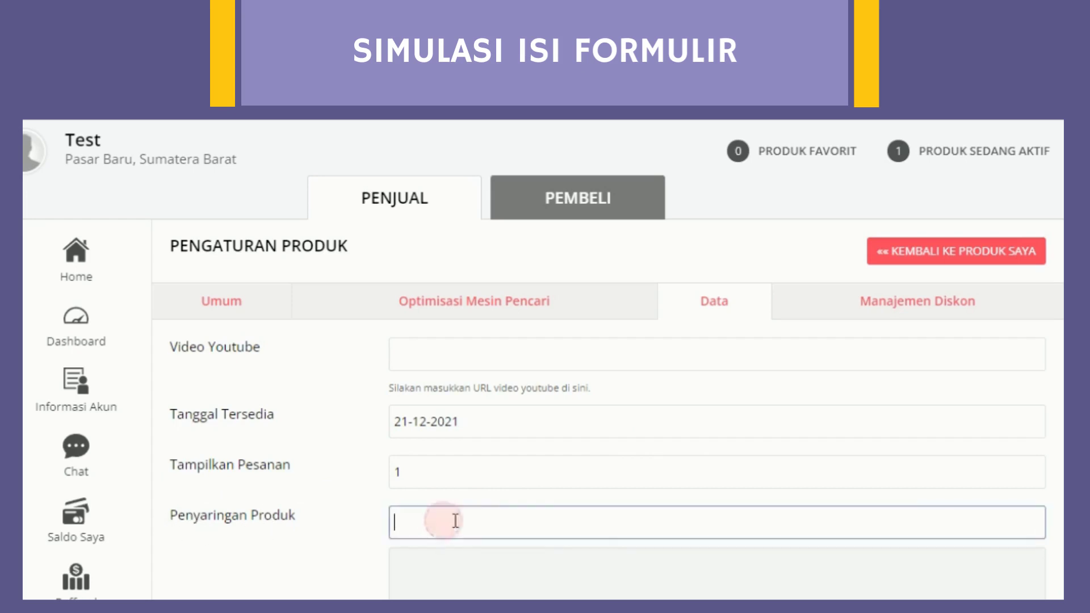
scroll(476, 515, down, 3)
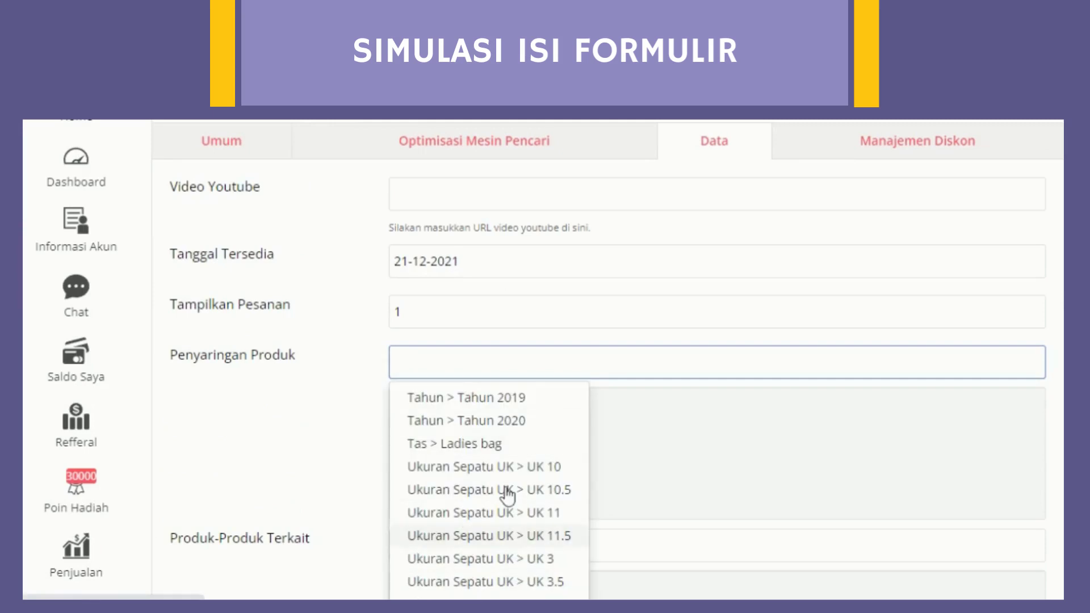
click(244, 477)
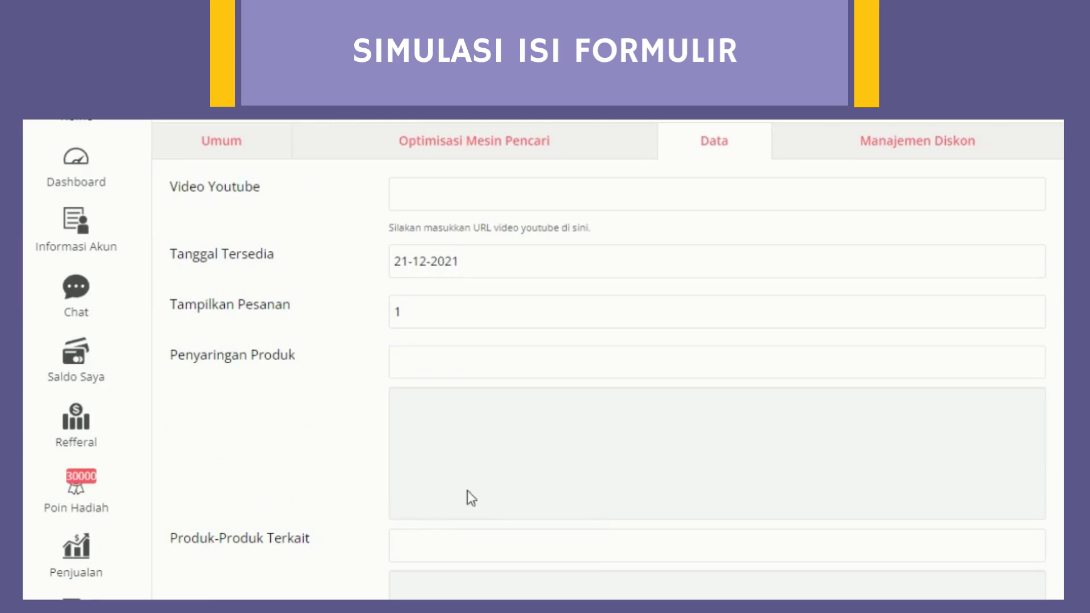
scroll(475, 485, down, 2)
click(465, 460)
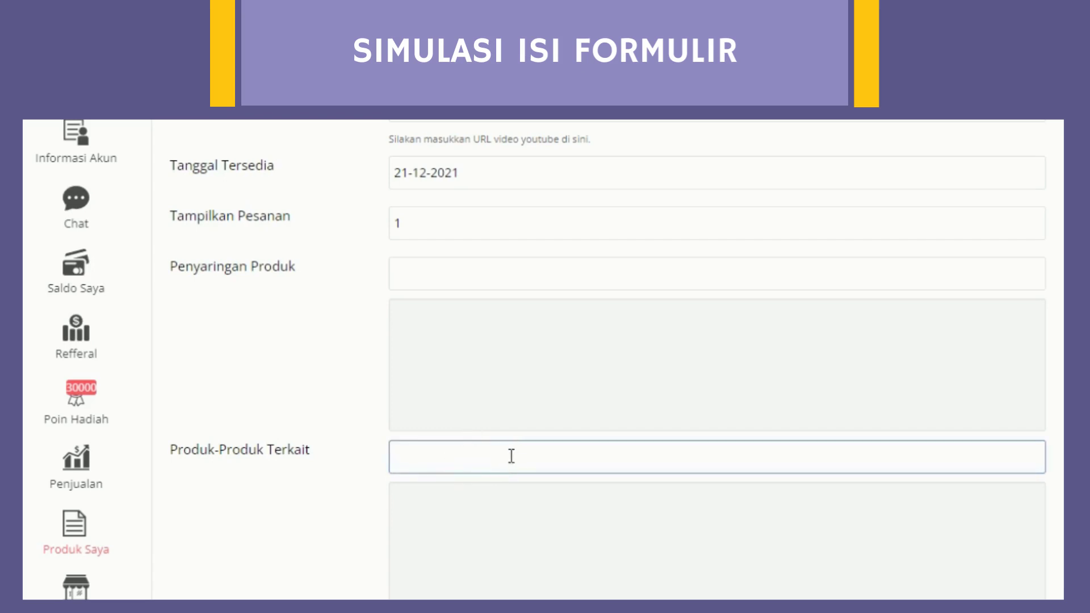
scroll(511, 455, down, 2)
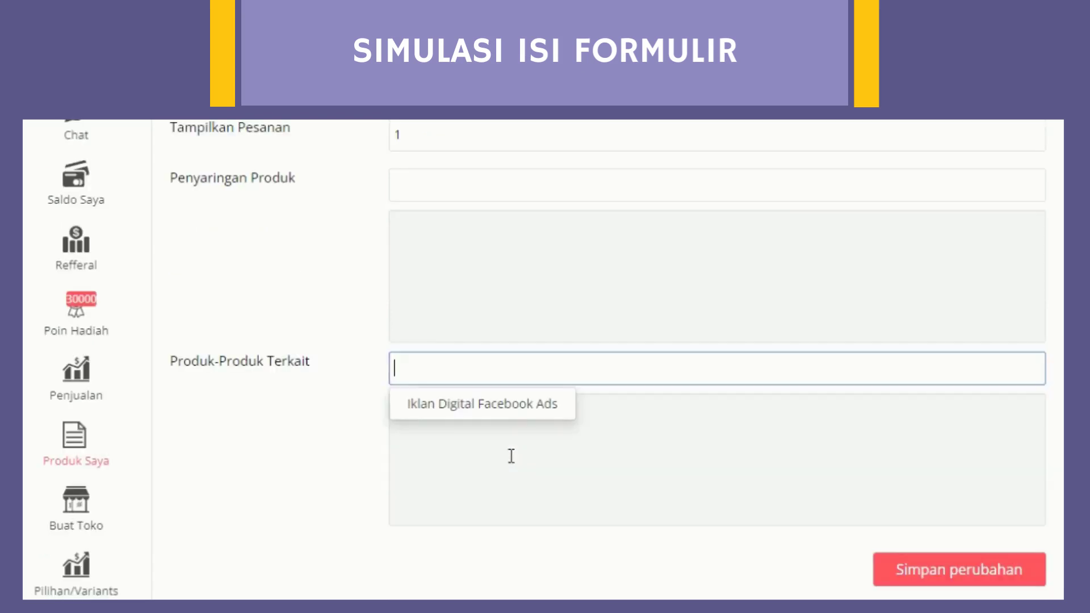
click(510, 416)
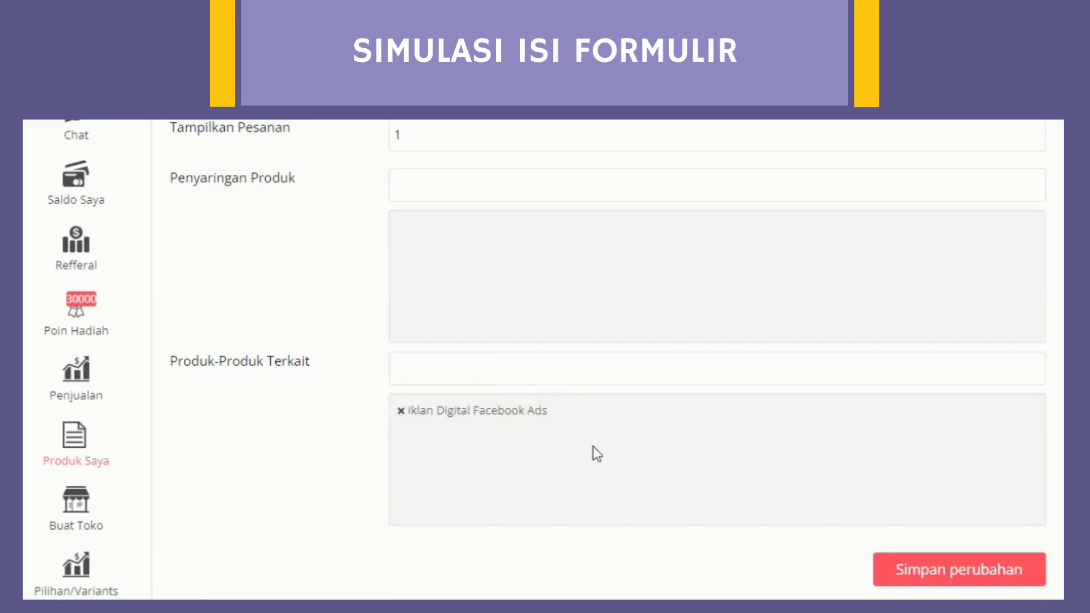
- Review the Diskon Jumlah Masal and Diskon Khusus entries in Manajemen Diskon and save the product changes
scroll(593, 447, up, 4)
scroll(594, 446, up, 3)
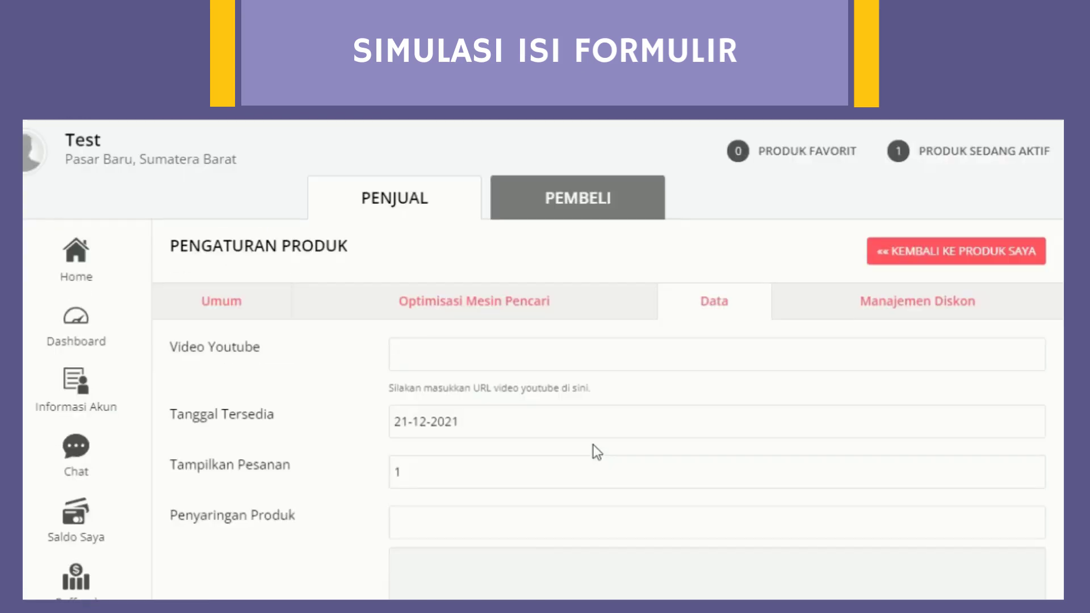
click(863, 307)
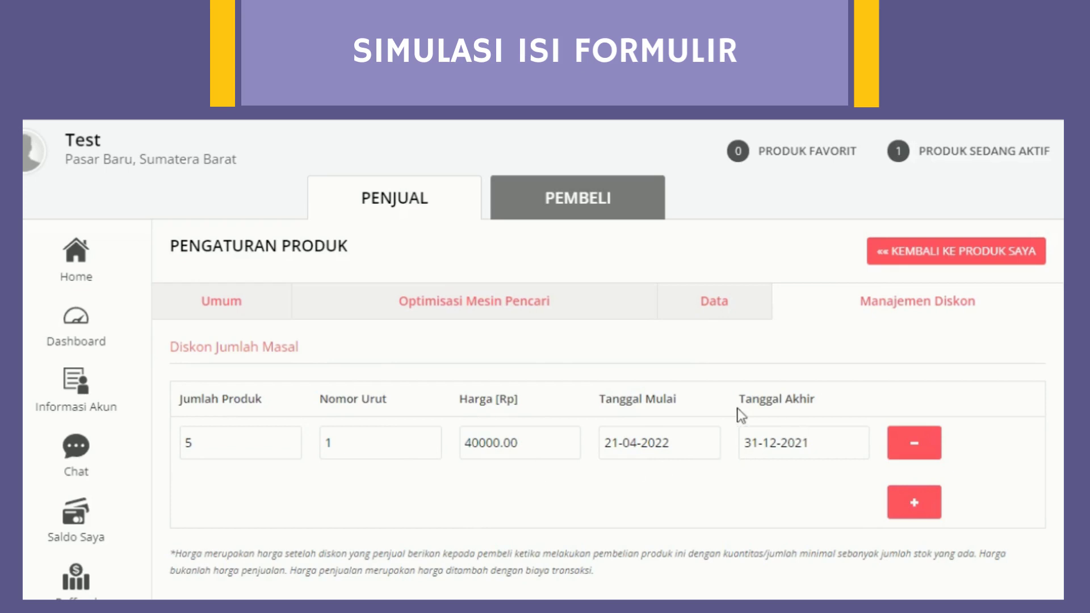
scroll(529, 425, down, 4)
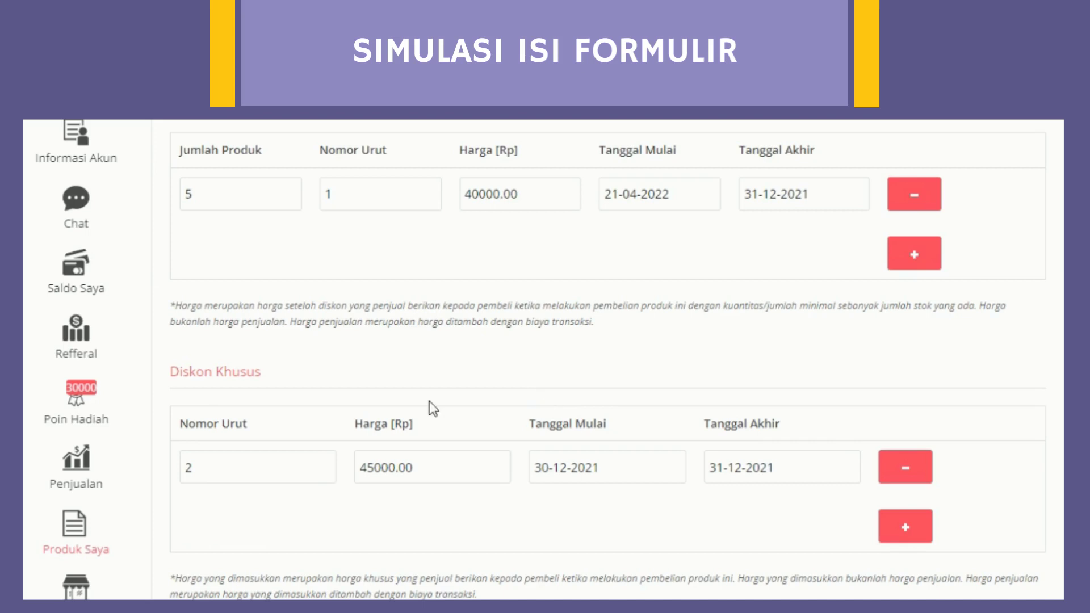
click(230, 465)
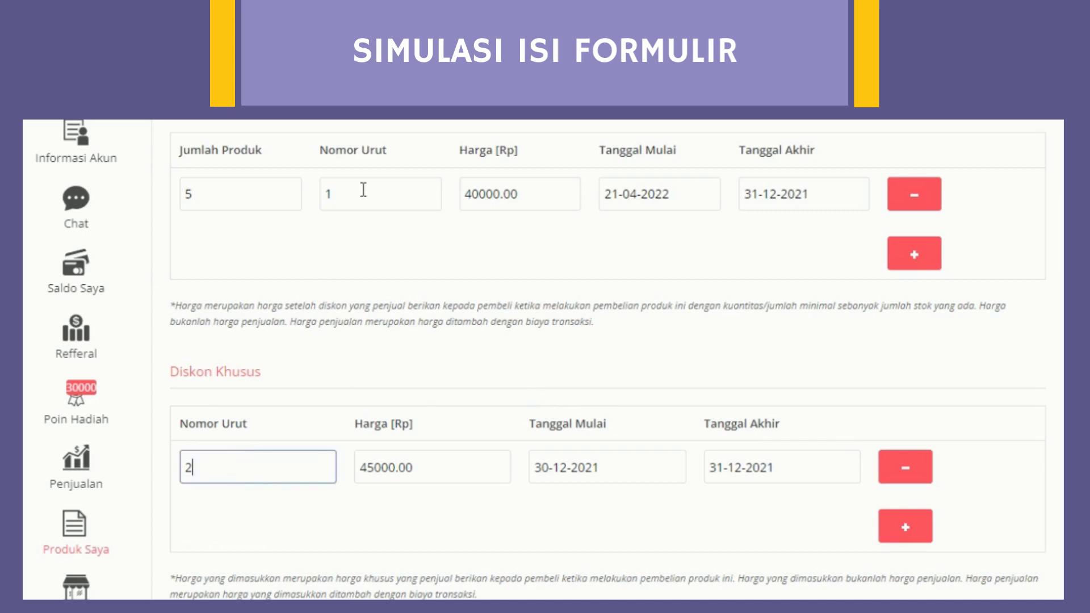
click(362, 189)
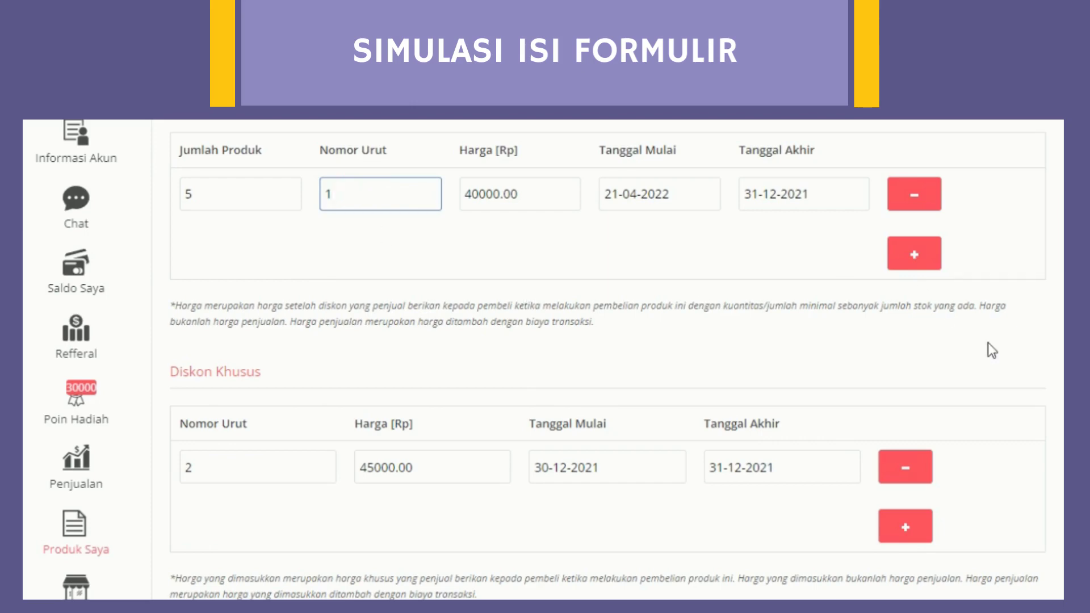
scroll(1025, 352, up, 4)
scroll(1025, 352, down, 4)
scroll(1025, 352, down, 4)
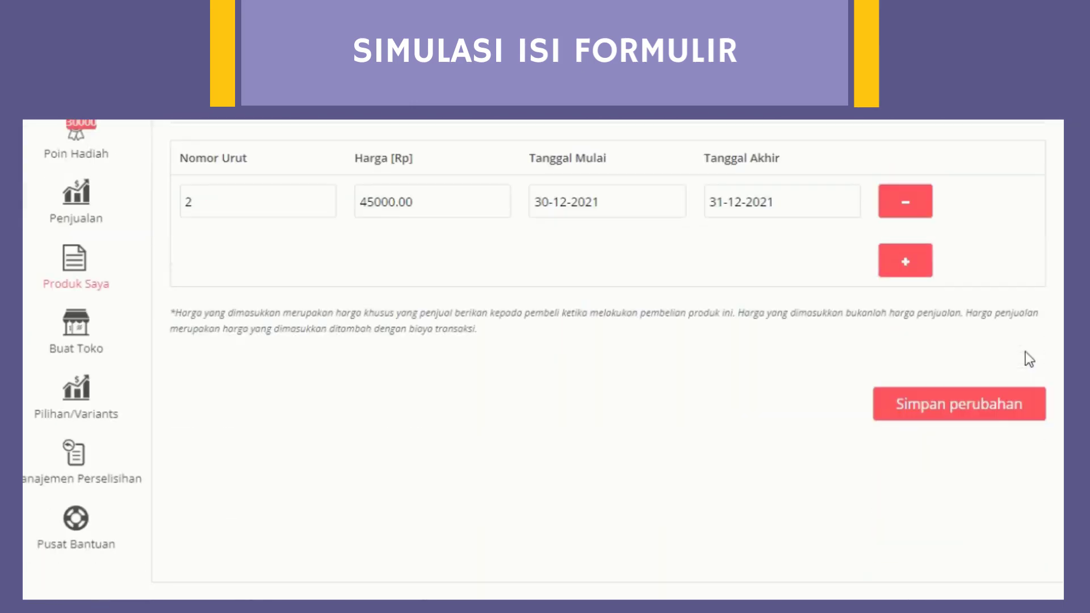
click(990, 411)
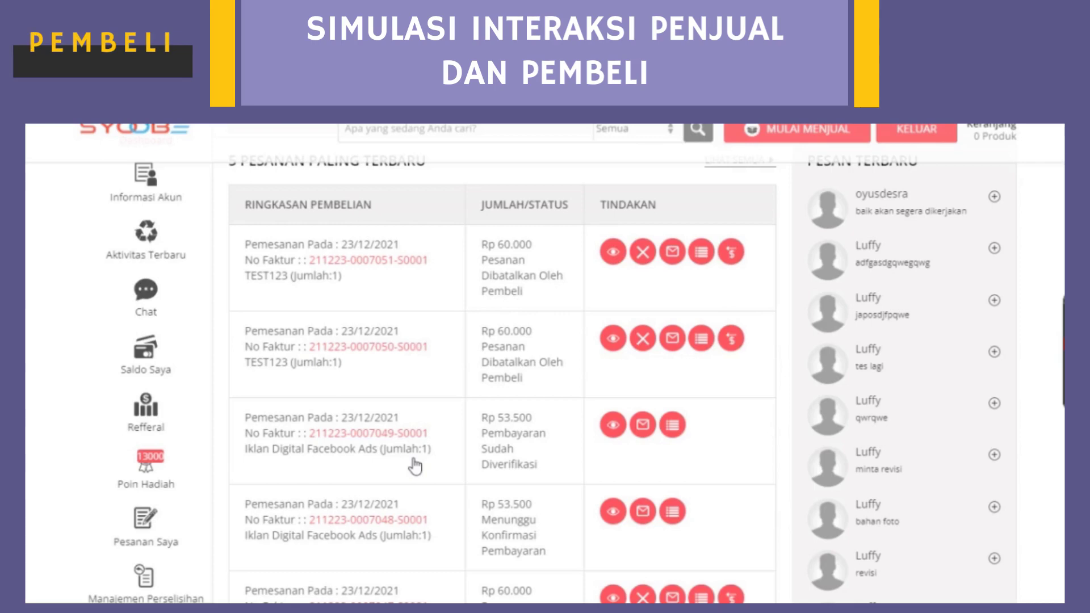
- As the buyer, open the payment-verified Iklan Digital Facebook Ads order and write the Persyaratan message covering photos, product information, admin access and sales-focused viewer targeting
click(613, 425)
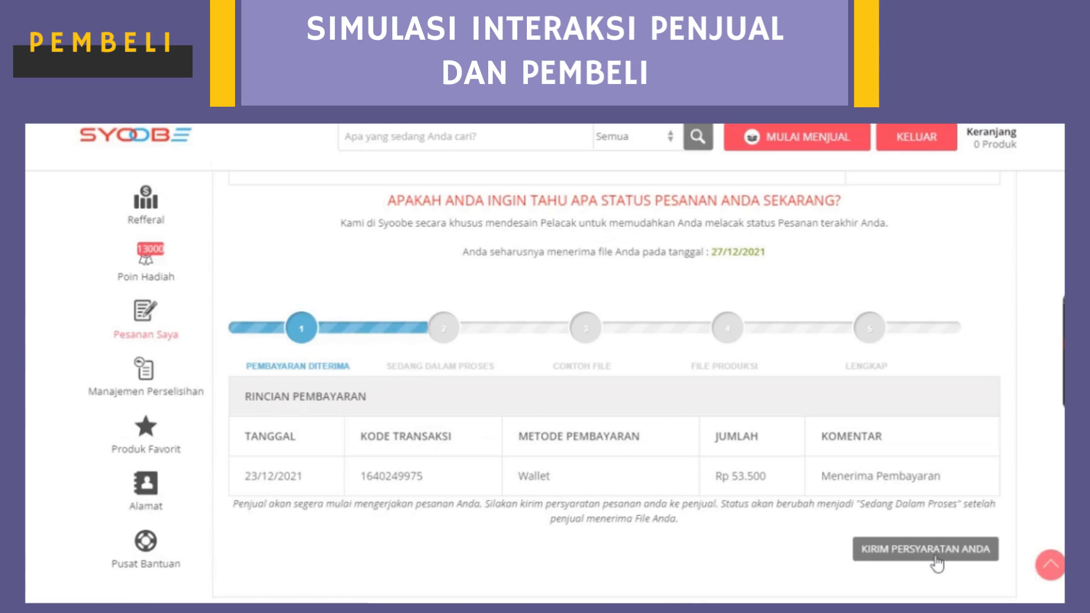
click(936, 550)
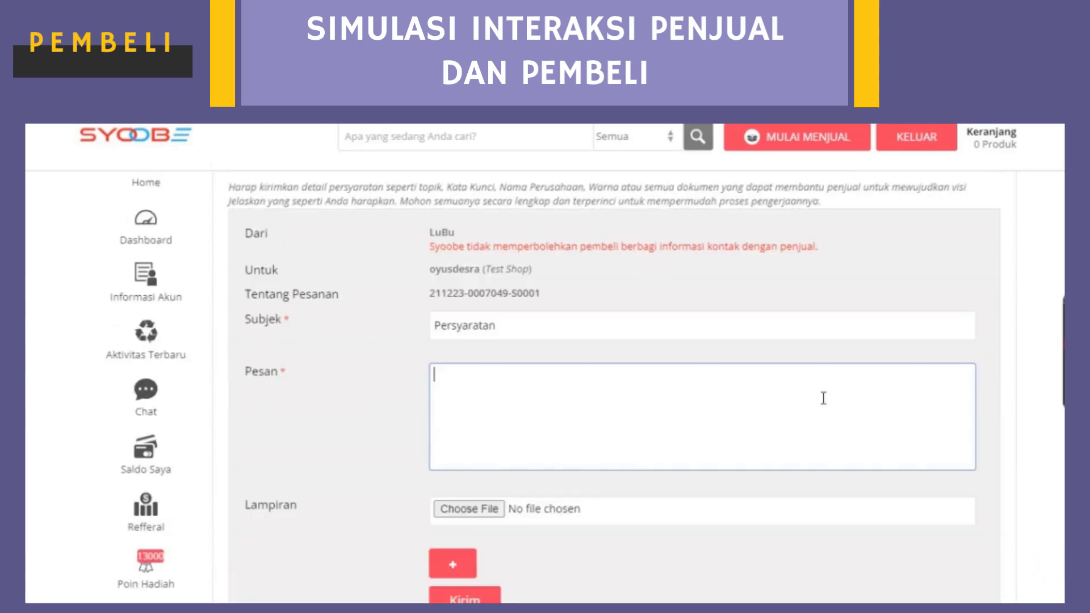
key(ctrl+v)
key(BackSpace)
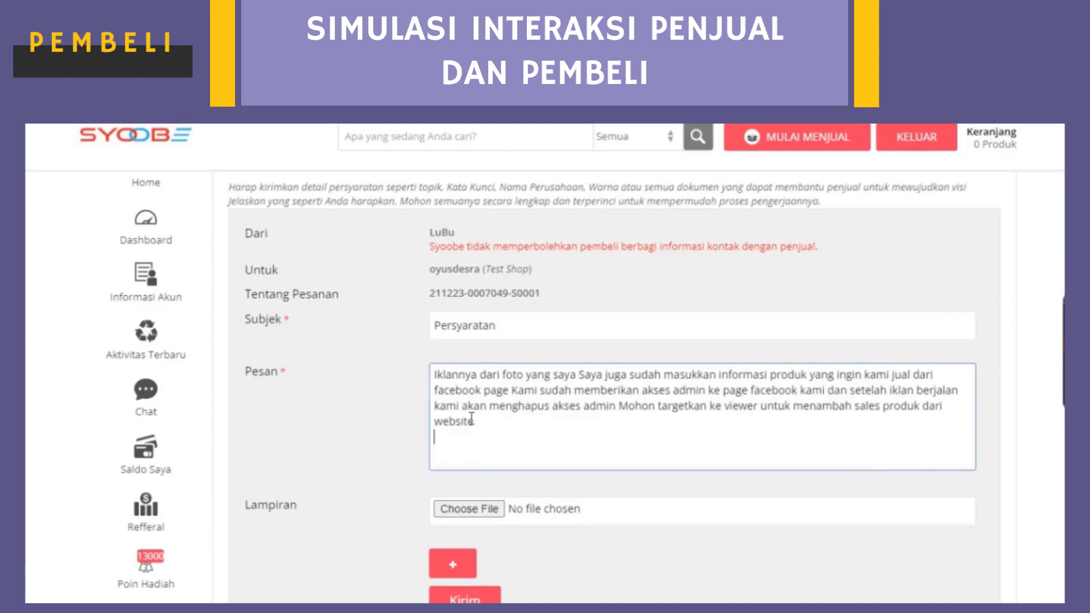
- Attach Dummy 2.png and Dummy 1.gif to the Persyaratan message
click(398, 358)
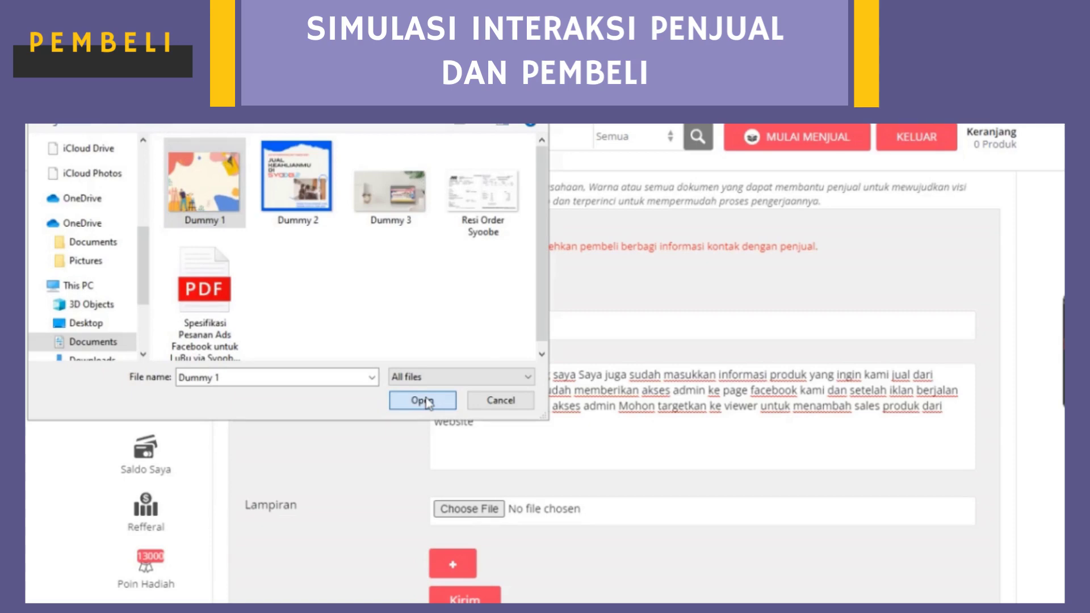
click(422, 401)
scroll(354, 295, down, 1)
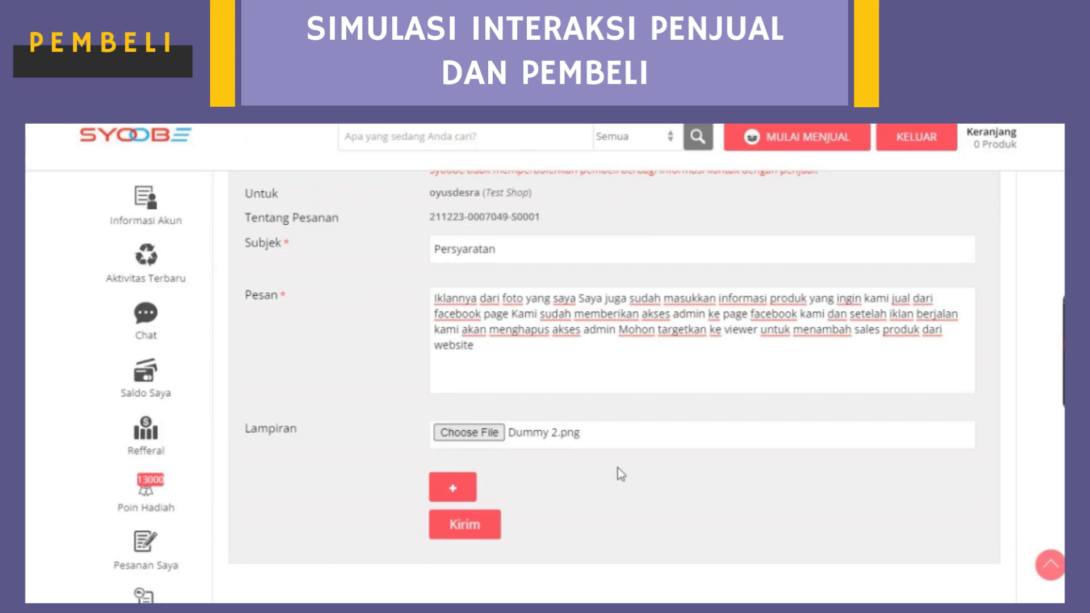
click(452, 487)
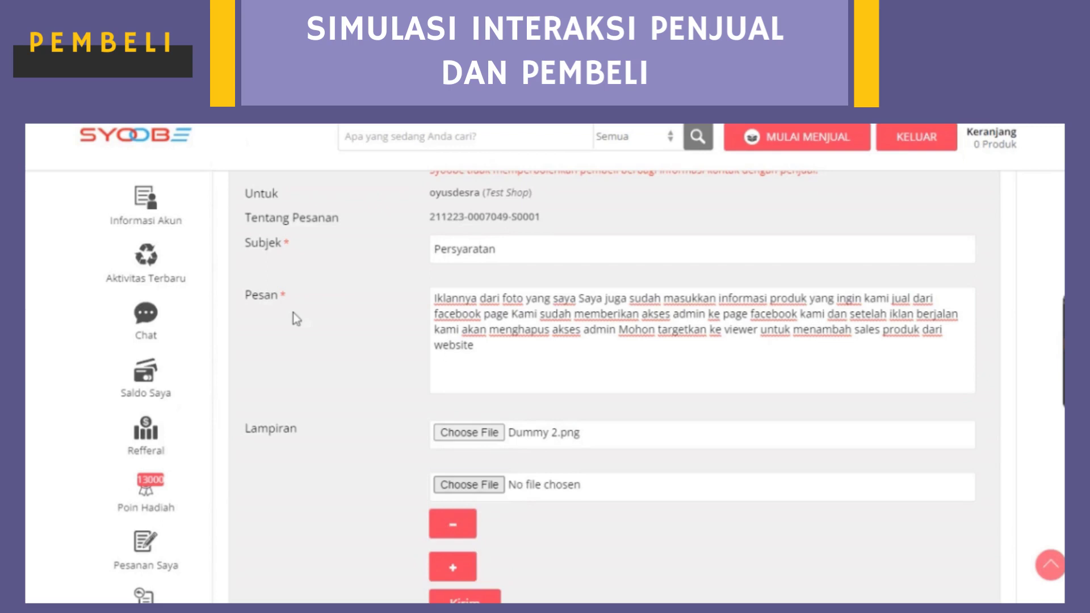
click(468, 484)
click(203, 187)
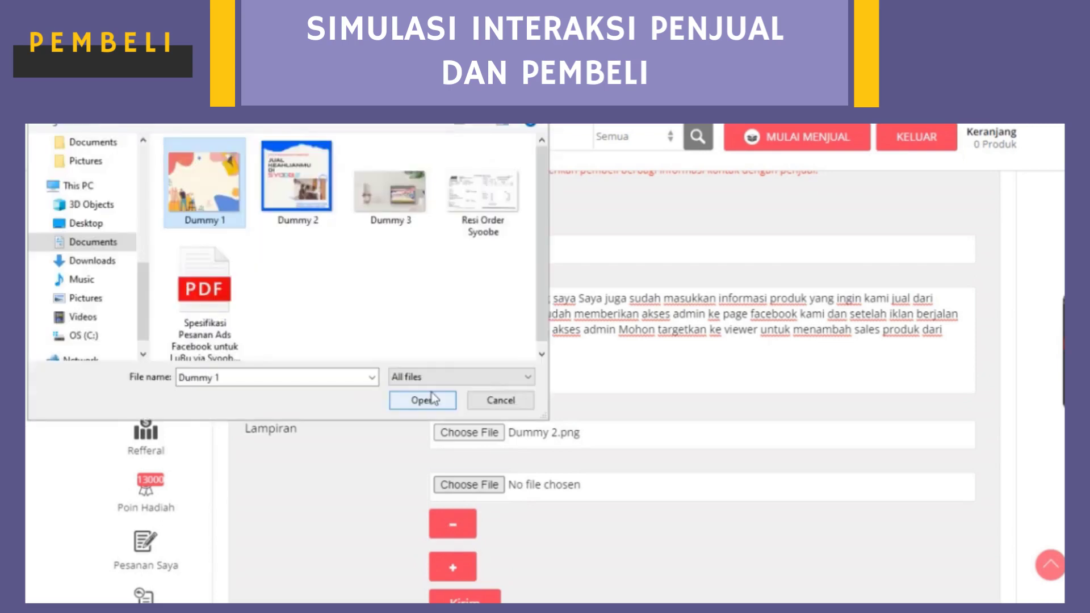
click(422, 399)
scroll(757, 440, down, 1)
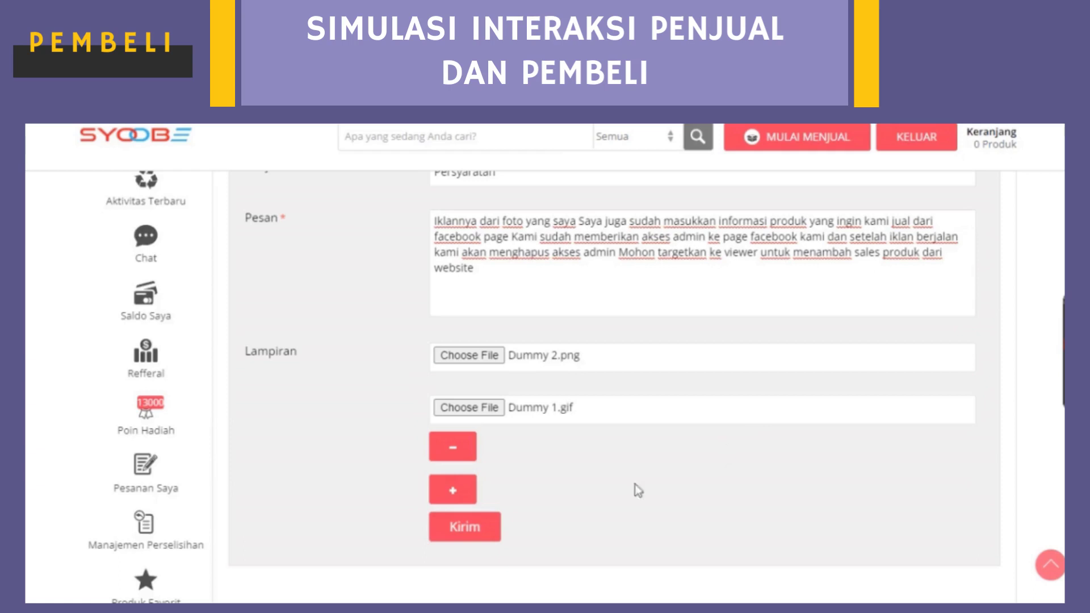
scroll(658, 513, up, 1)
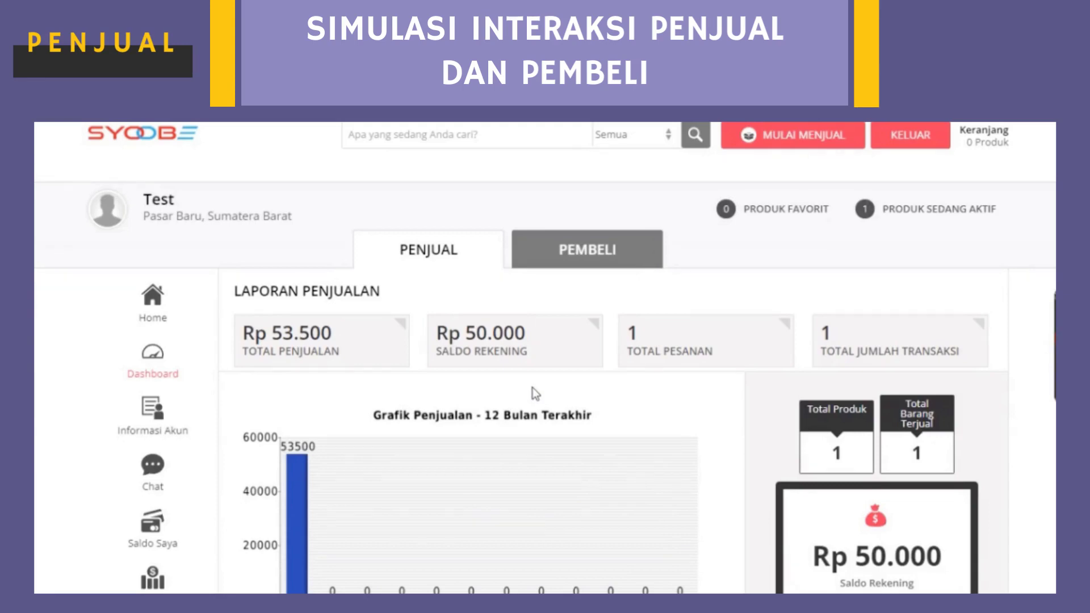
- As the seller, open the newest Iklan Digital Facebook Ads sale and examine the buyer's requirements, attachments and payment details
scroll(533, 388, down, 2)
scroll(534, 391, down, 5)
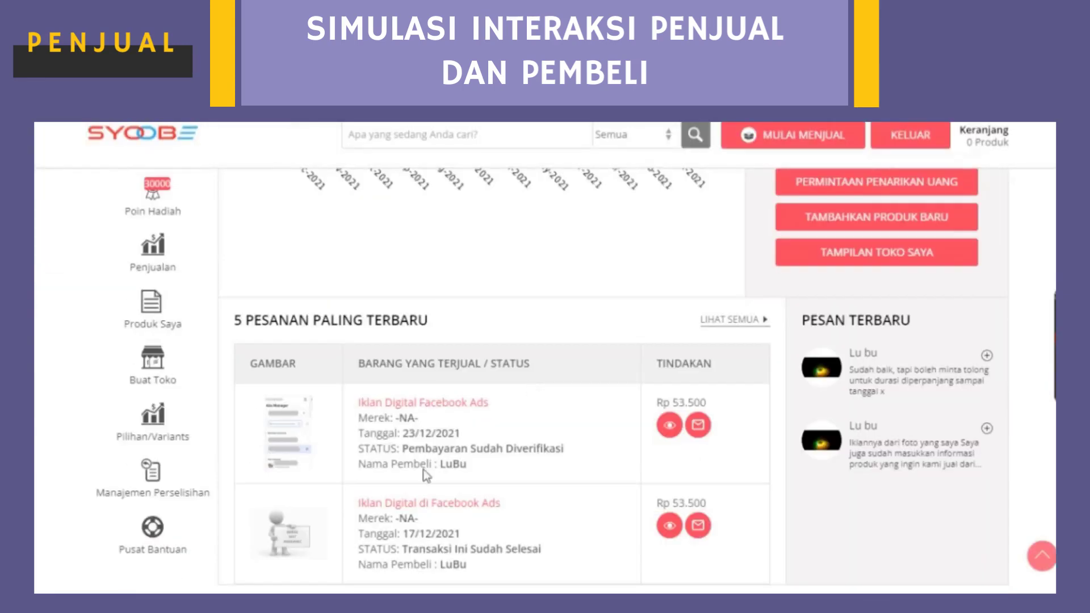
click(670, 425)
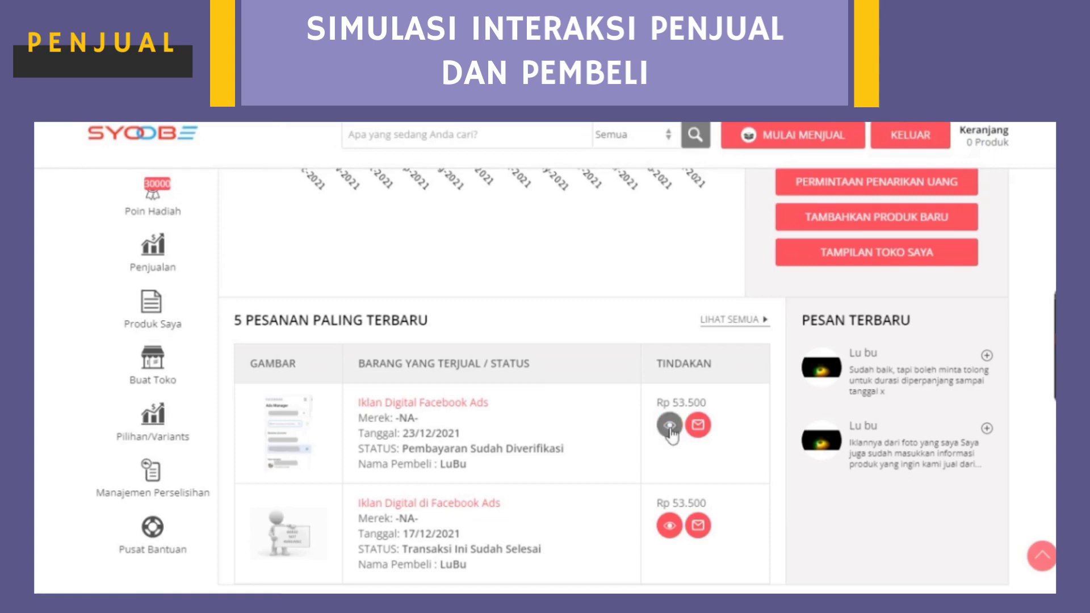
scroll(673, 335, down, 2)
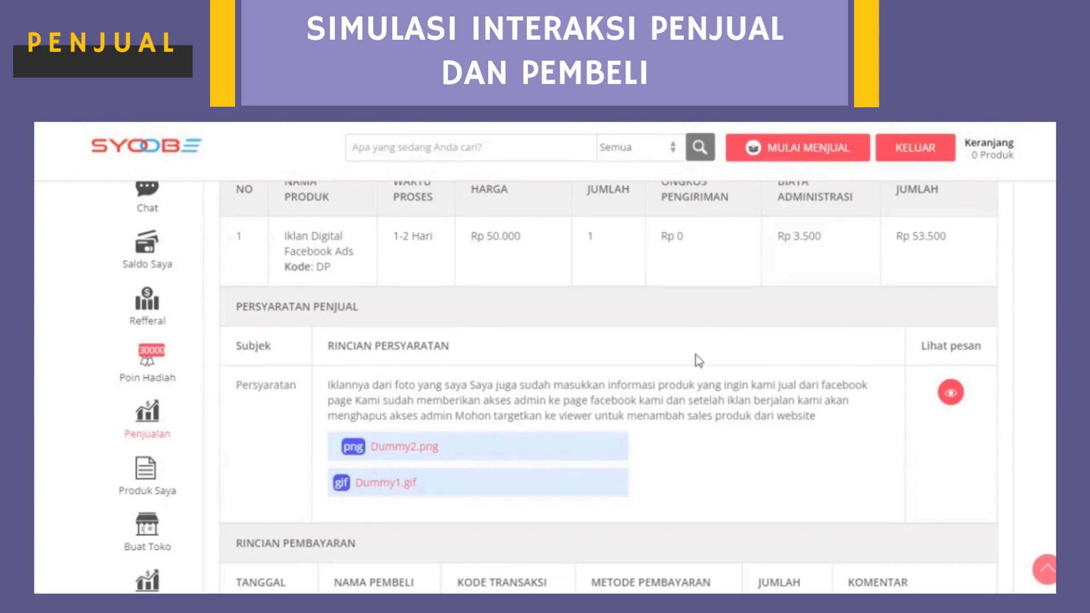
scroll(429, 366, down, 3)
scroll(430, 363, down, 3)
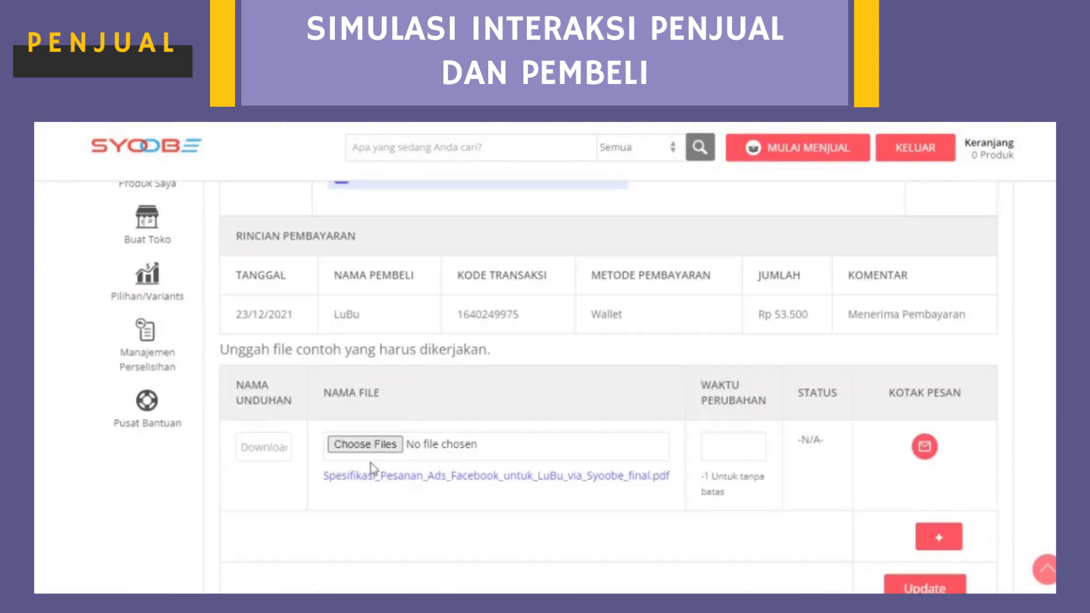
- Enter the specification document's name as Nama Unduhan, set Waktu Perubahan to -1 for unlimited revisions, and update the order
click(273, 449)
click(291, 484)
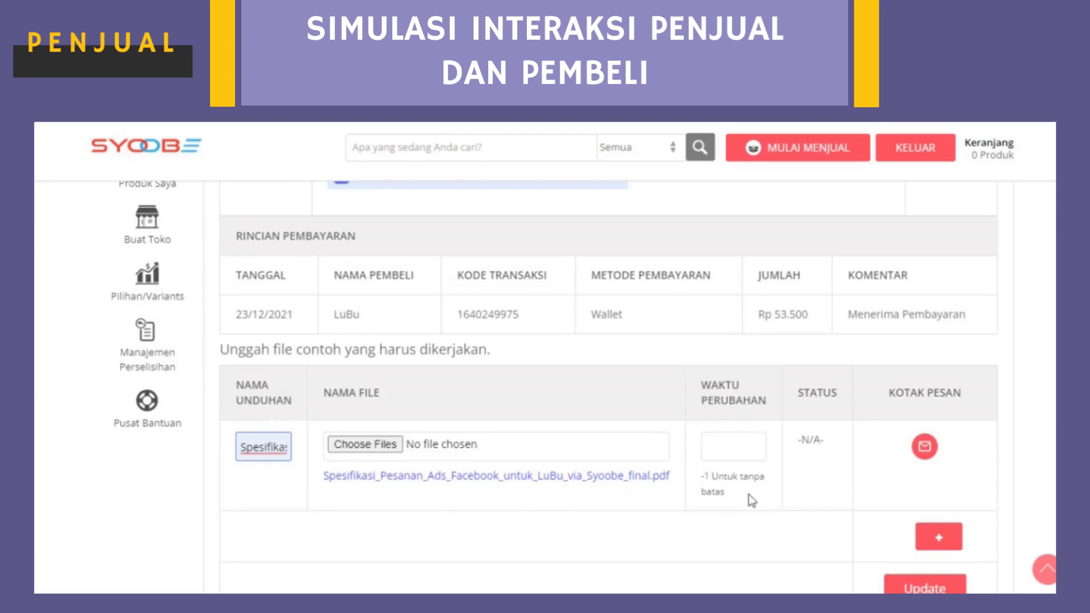
click(736, 448)
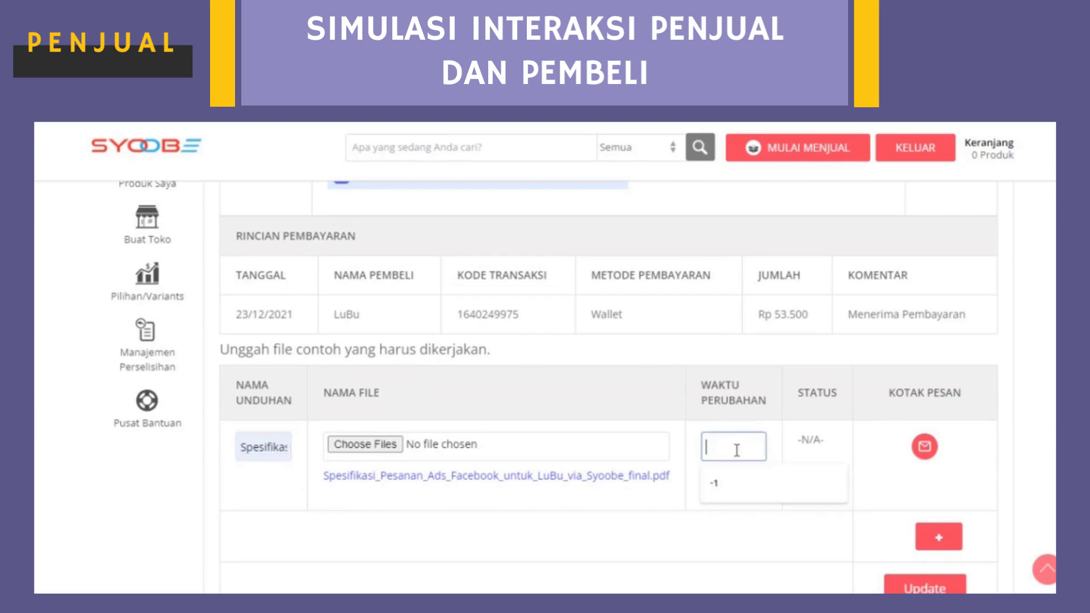
click(738, 483)
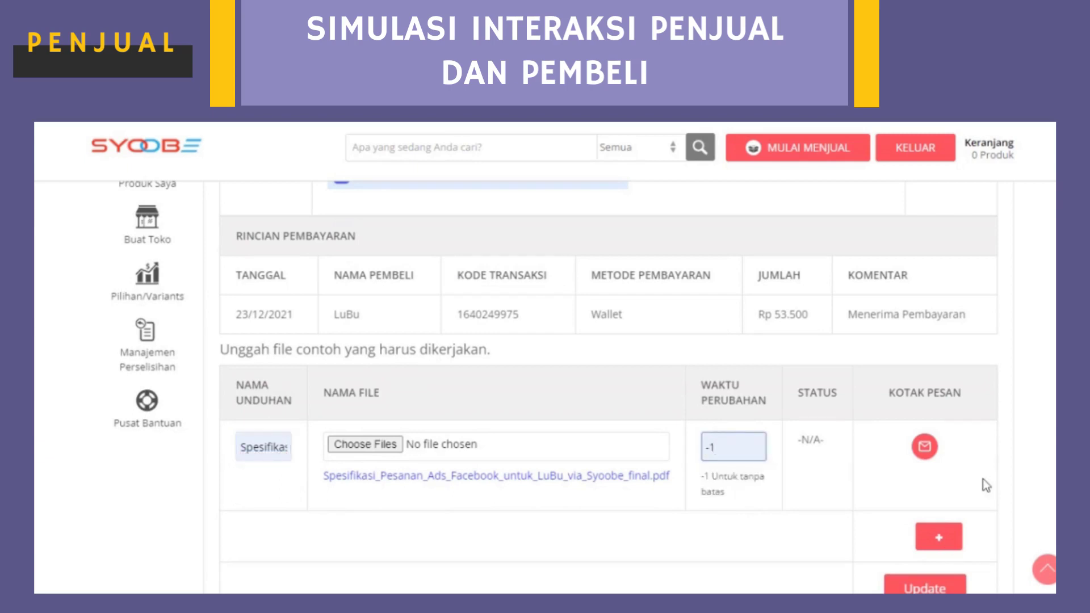
scroll(983, 479, down, 1)
click(938, 517)
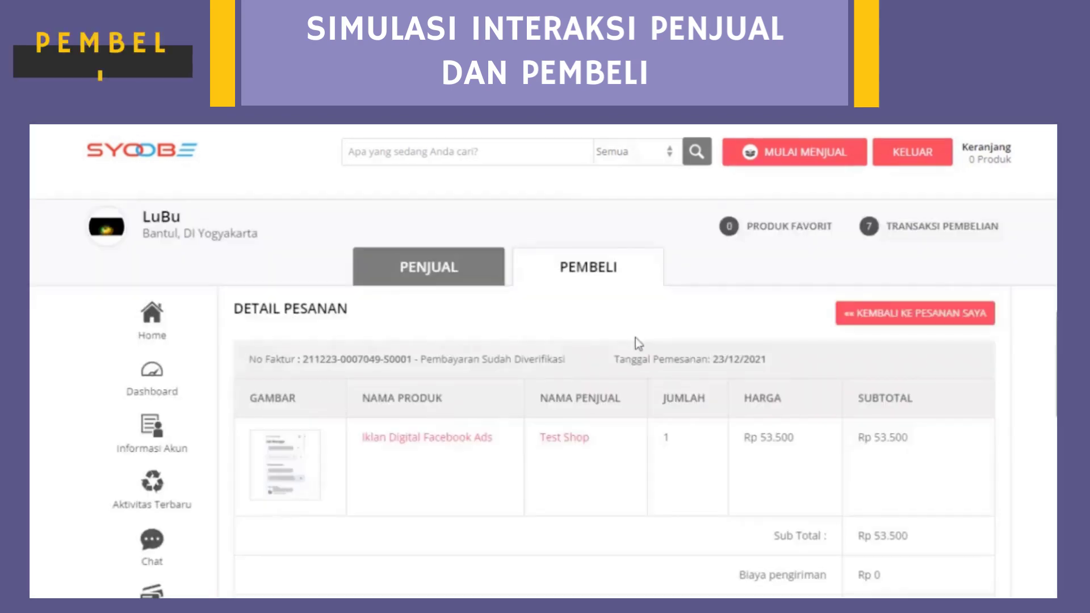
- As the buyer, send the seller the Revisi_12 message asking to extend the ad duration until tanggal x
scroll(635, 338, down, 10)
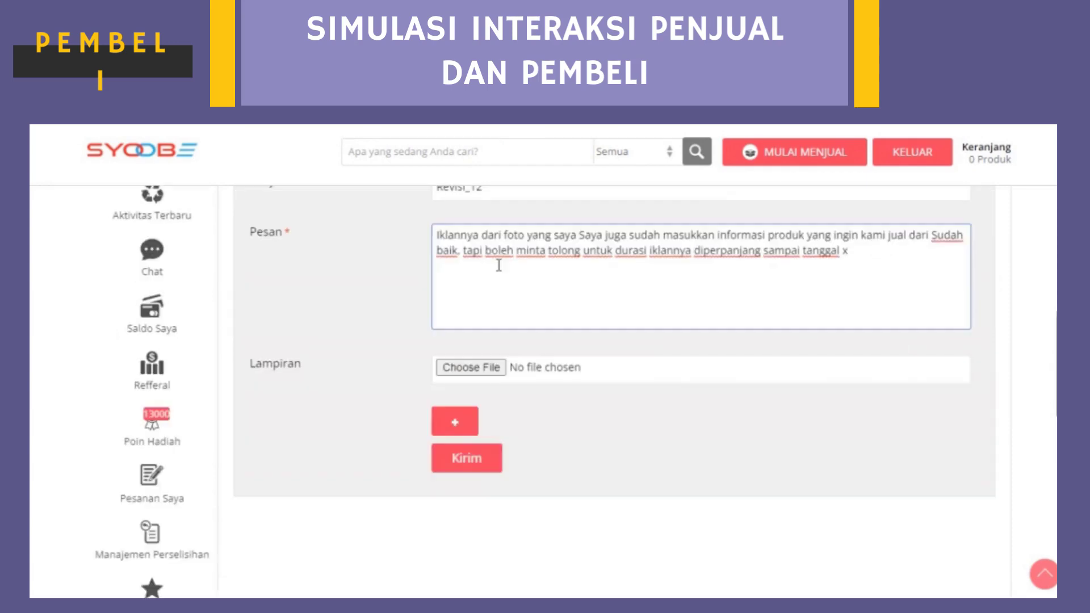
click(486, 466)
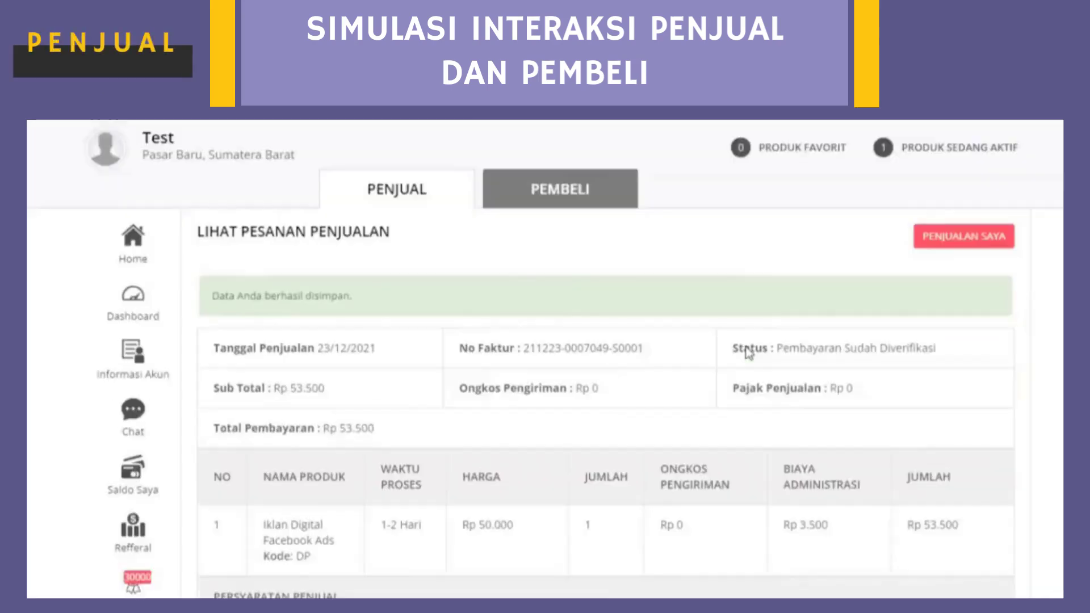
- As the seller, open the details of the buyer's revision request on the uploaded sample file
scroll(746, 348, down, 8)
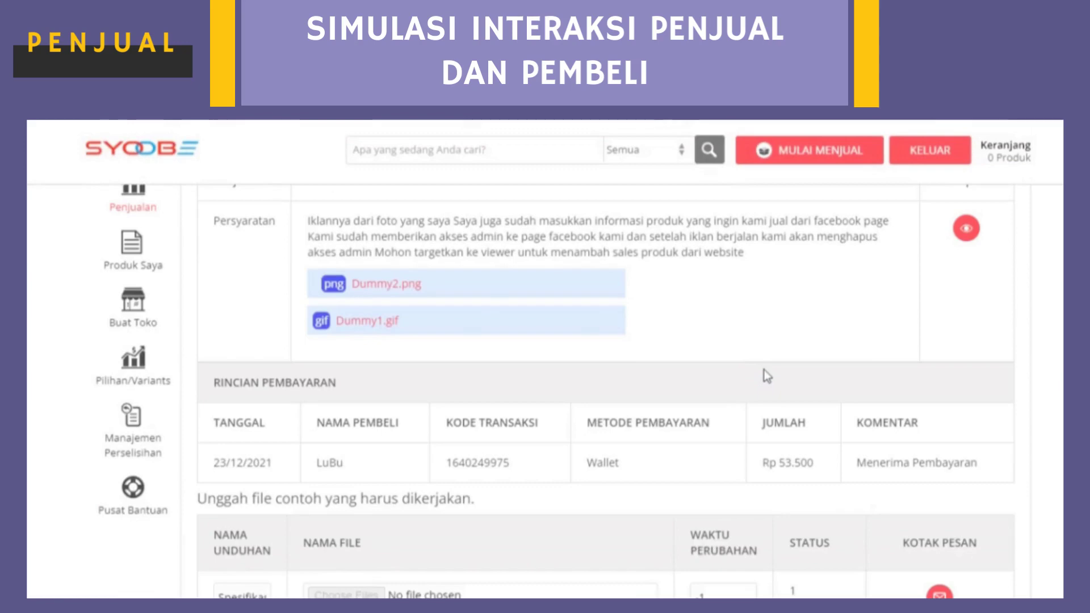
scroll(764, 369, down, 3)
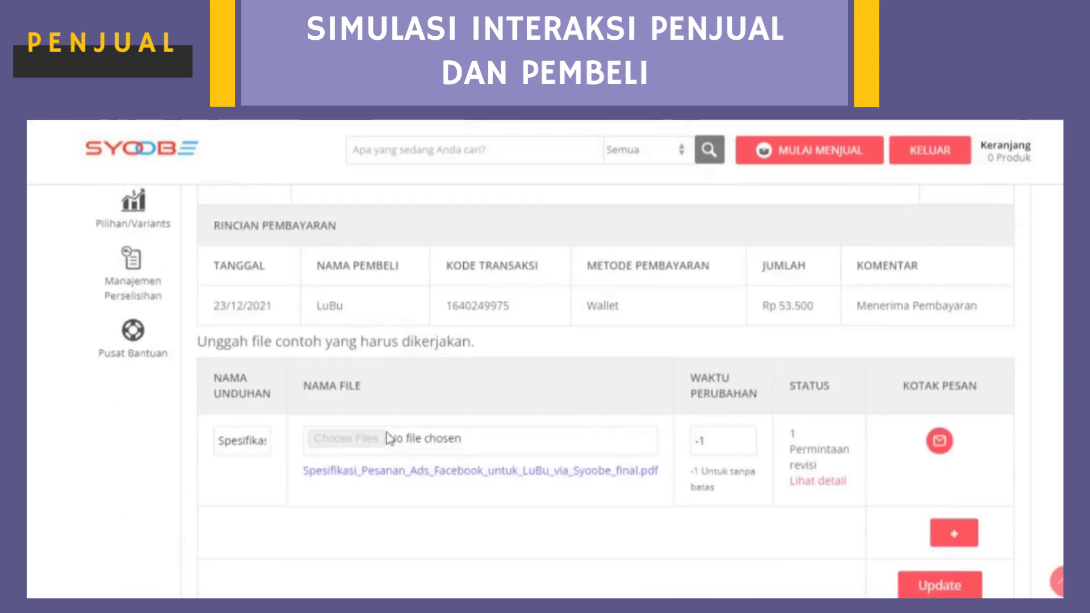
click(830, 483)
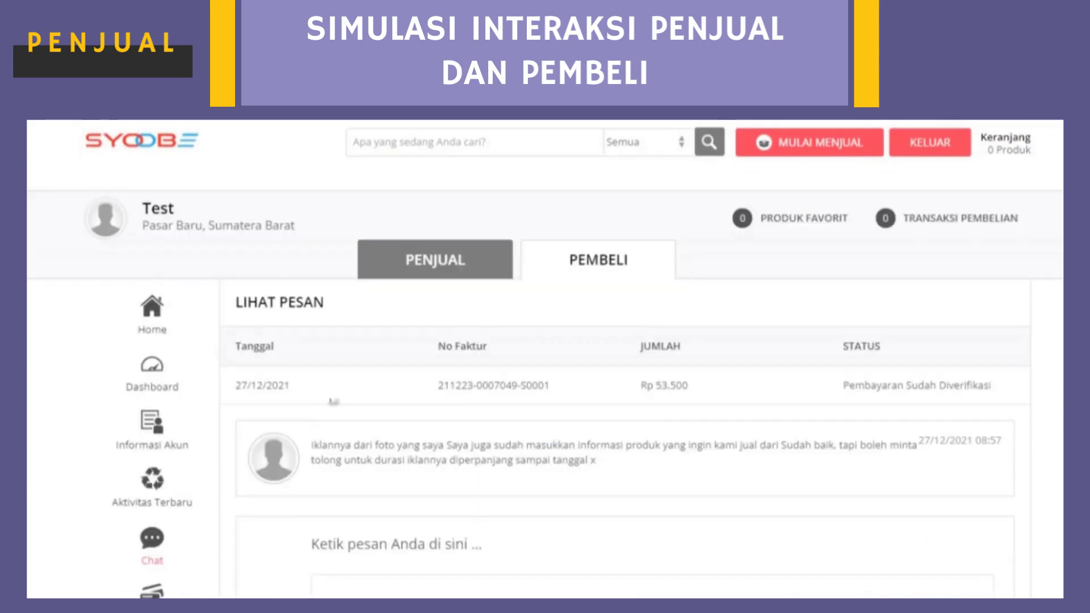
- Reply to the buyer's revision request with the message "Segera saya laksanakan"
scroll(334, 402, down, 5)
click(453, 299)
text(Segera)
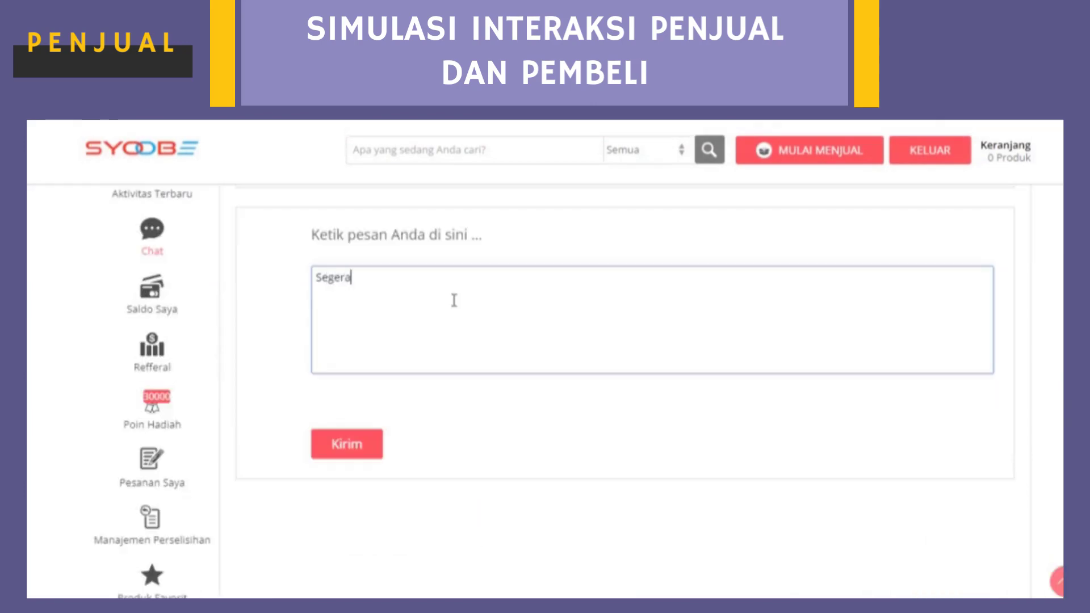
text( saya laksanaka)
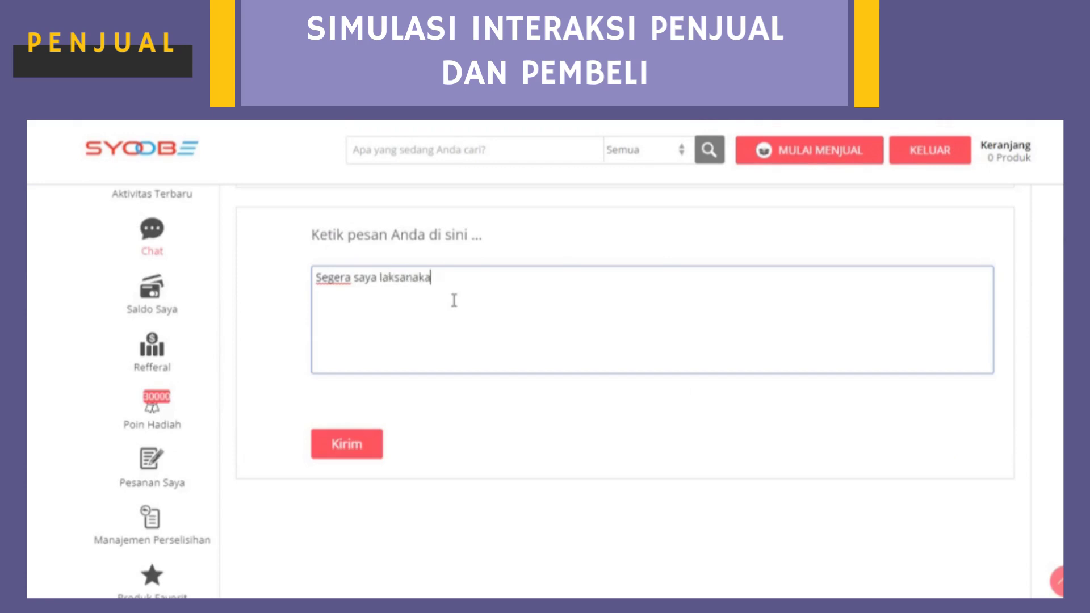
text(n)
click(360, 446)
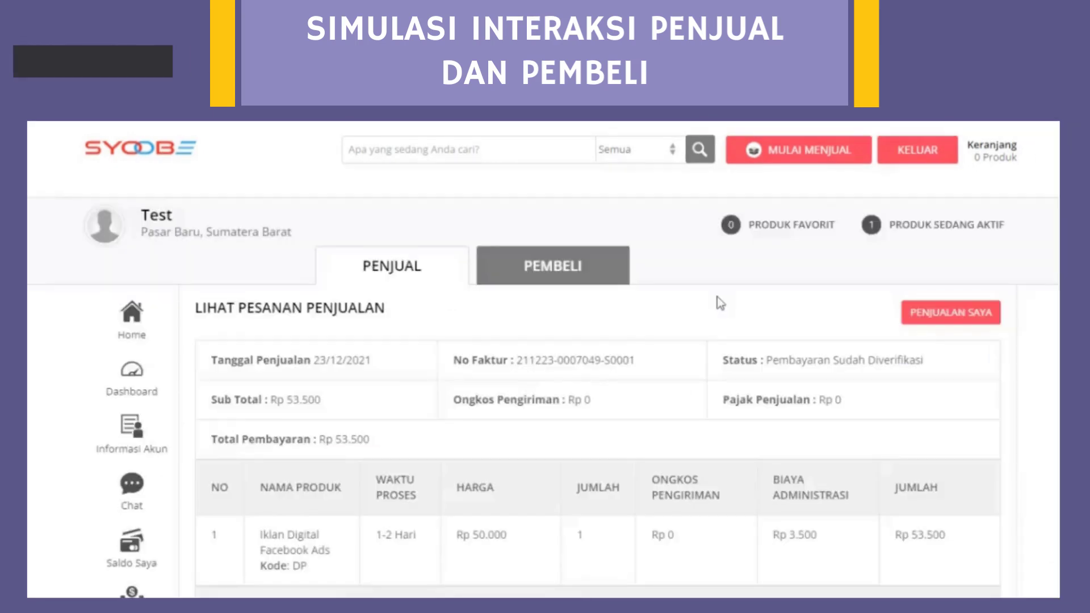
- In the sales order, add a second sample file row and attach the revisi 1 specification PDF with -1 revisions
scroll(718, 304, down, 2)
scroll(720, 302, down, 8)
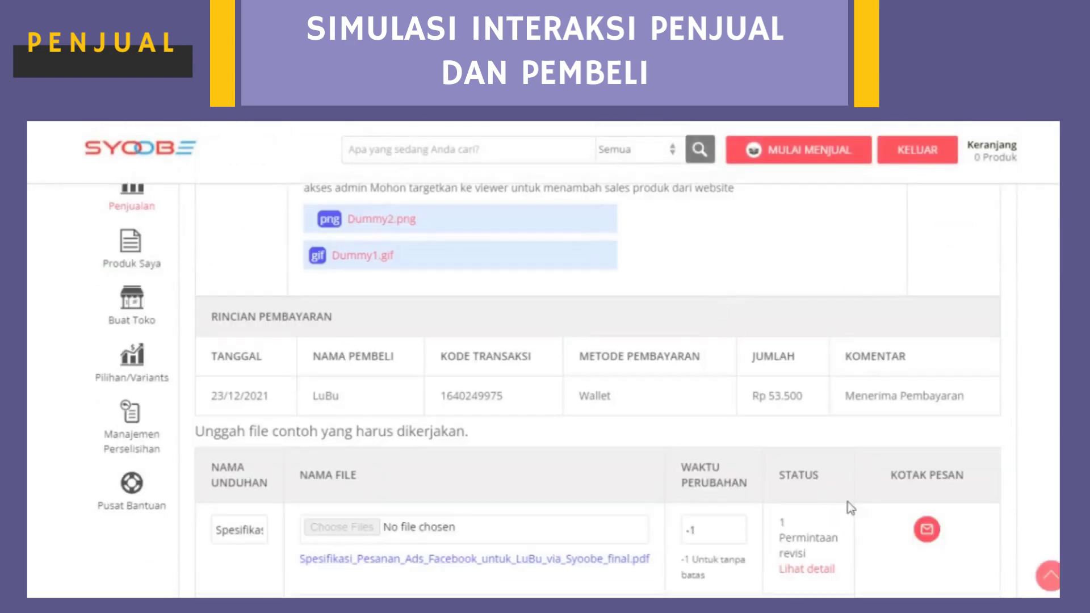
scroll(847, 502, down, 4)
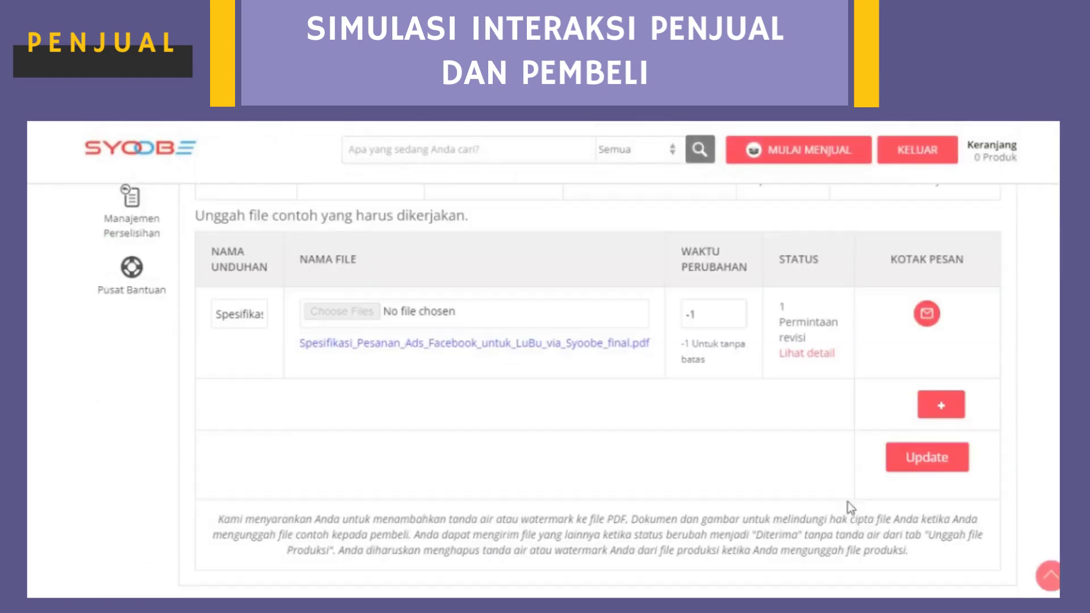
click(957, 418)
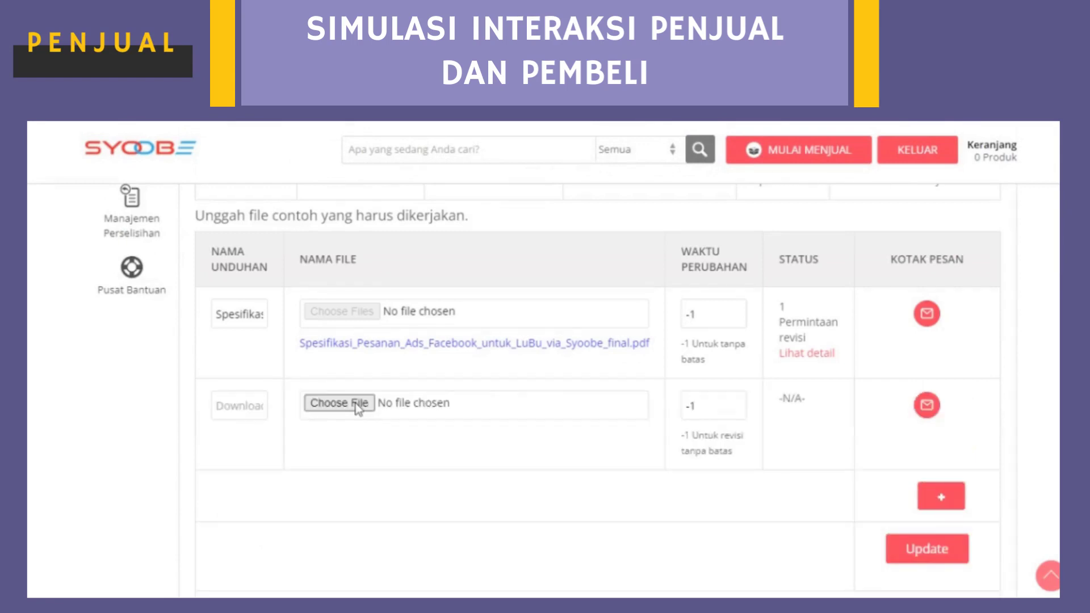
click(355, 403)
click(522, 410)
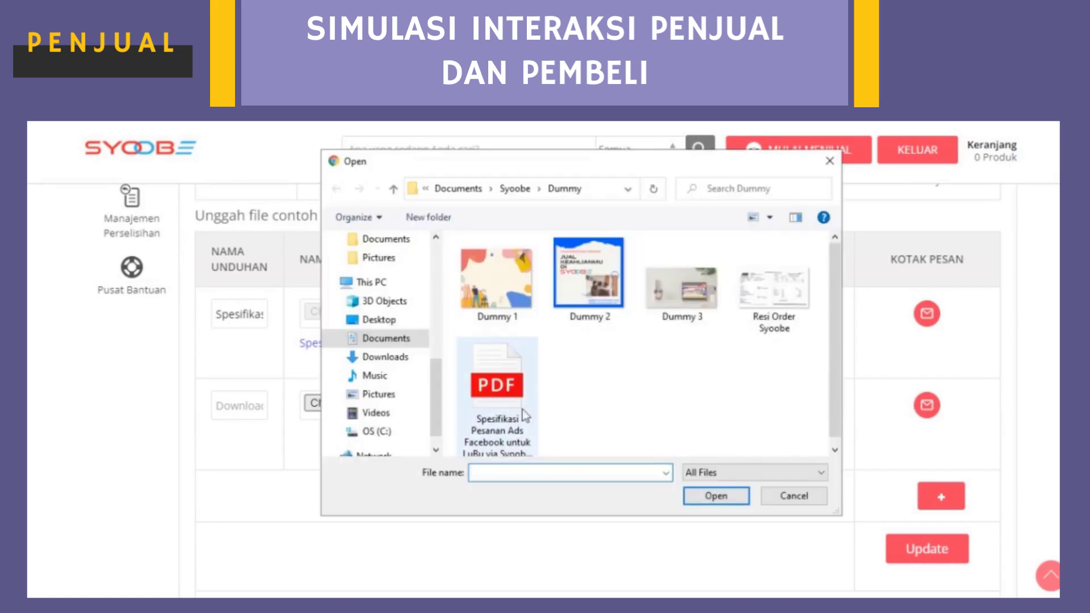
click(715, 496)
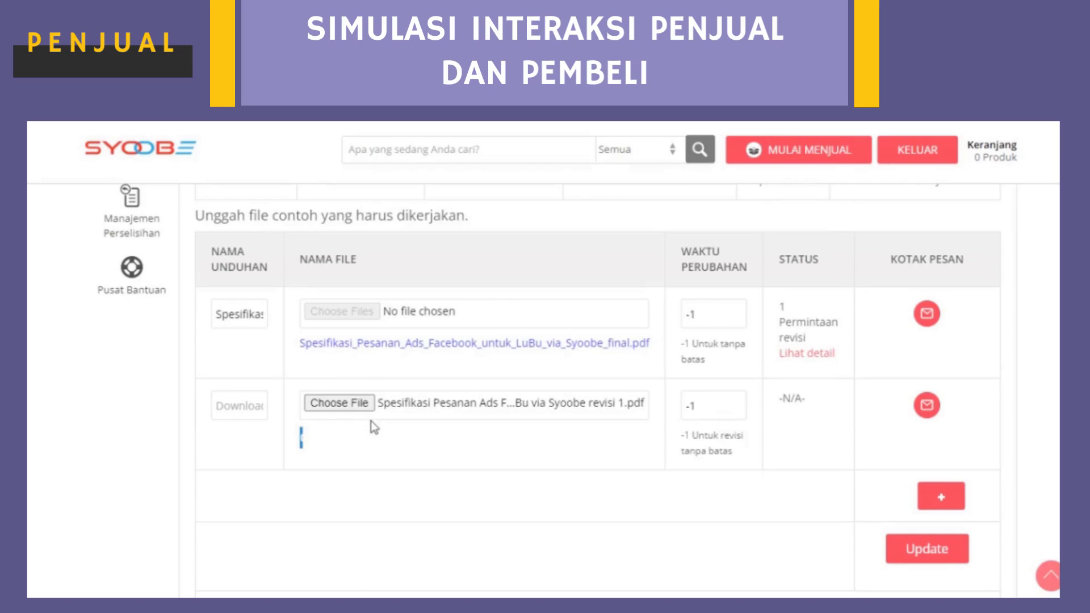
- Name the new sample download "Revisi Spesifikasi Pesanan Ads Facebook untuk" plus the buyer's name, and update the order
click(249, 406)
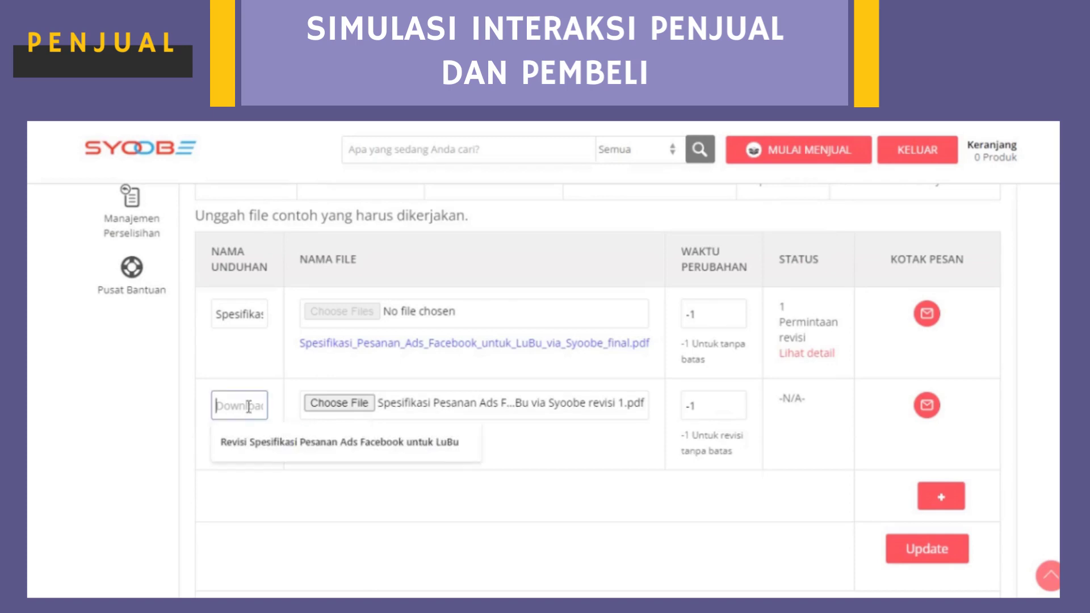
click(284, 442)
click(935, 550)
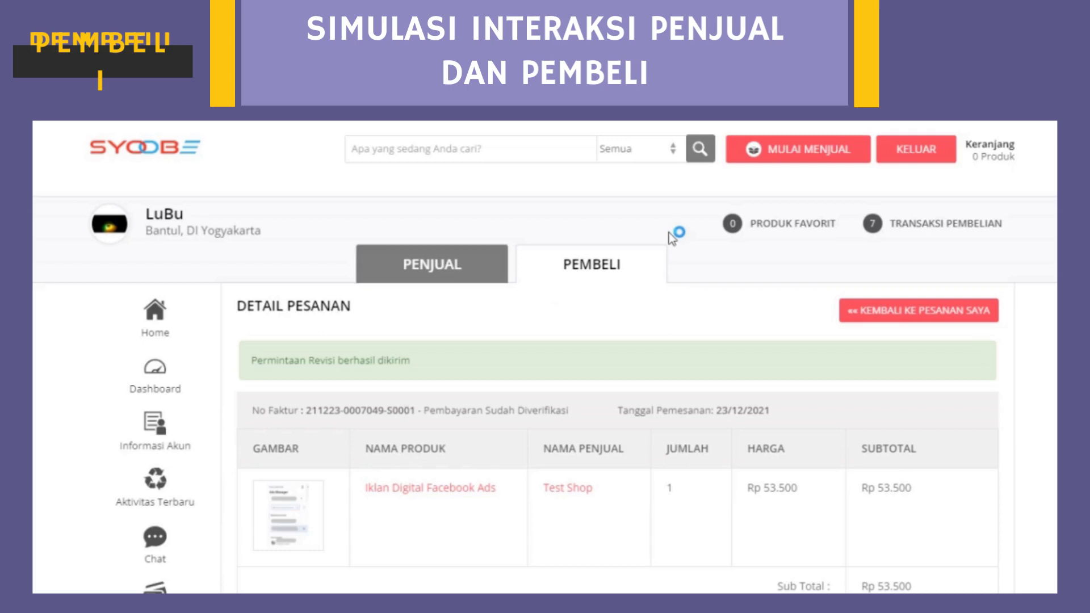
- As the buyer, examine the Iklan Digital Facebook Ads order details for the revised sample file
scroll(671, 237, down, 10)
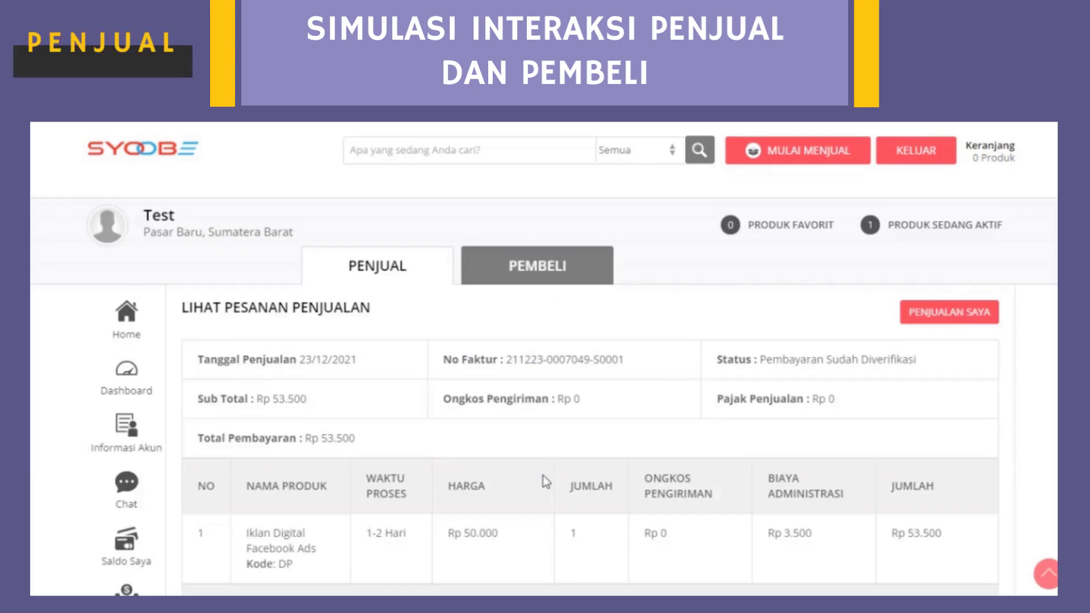
- As the seller, upload the revisi 1 PDF as the final production file, named "Pesanan Ads Facebook untuk", the buyer's name and "Finalized"
scroll(545, 481, down, 10)
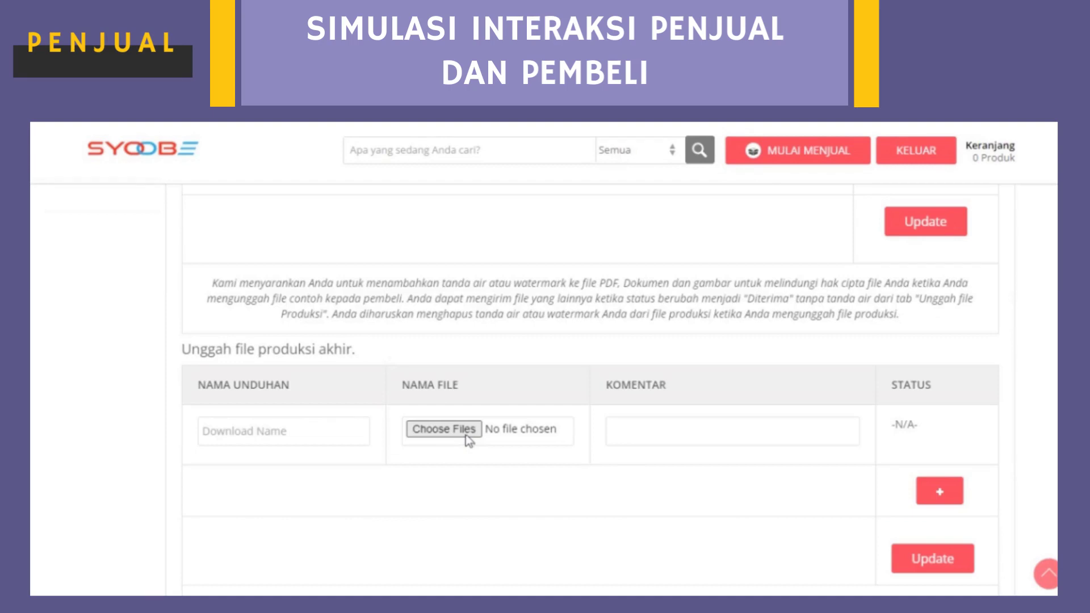
click(466, 429)
click(331, 438)
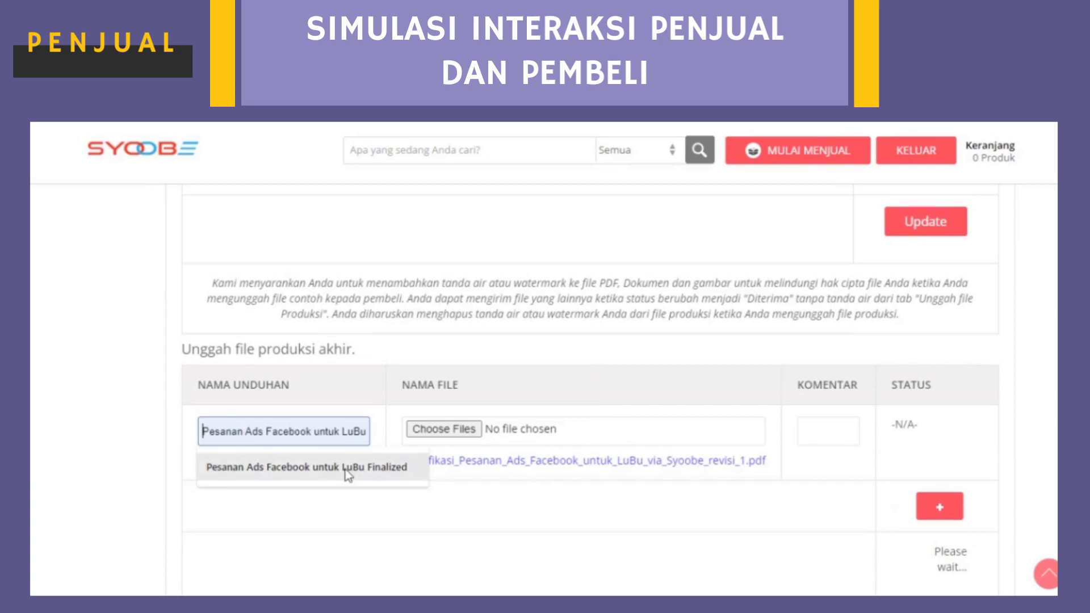
click(346, 471)
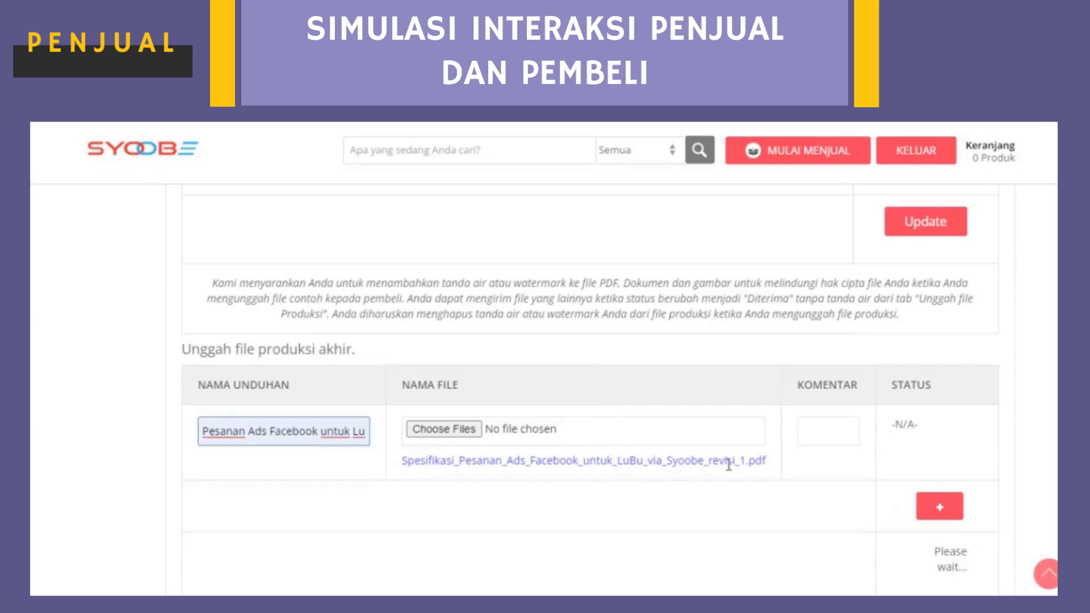
- Add the comment "Terima kasih atas pemesanannya" to the final production file and update the order
click(838, 430)
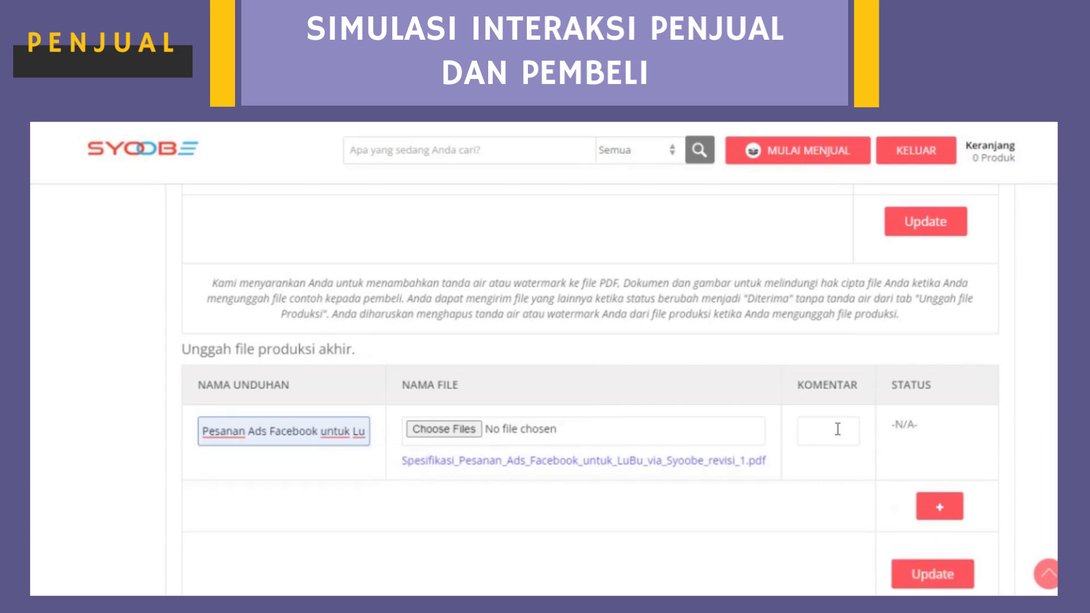
click(854, 470)
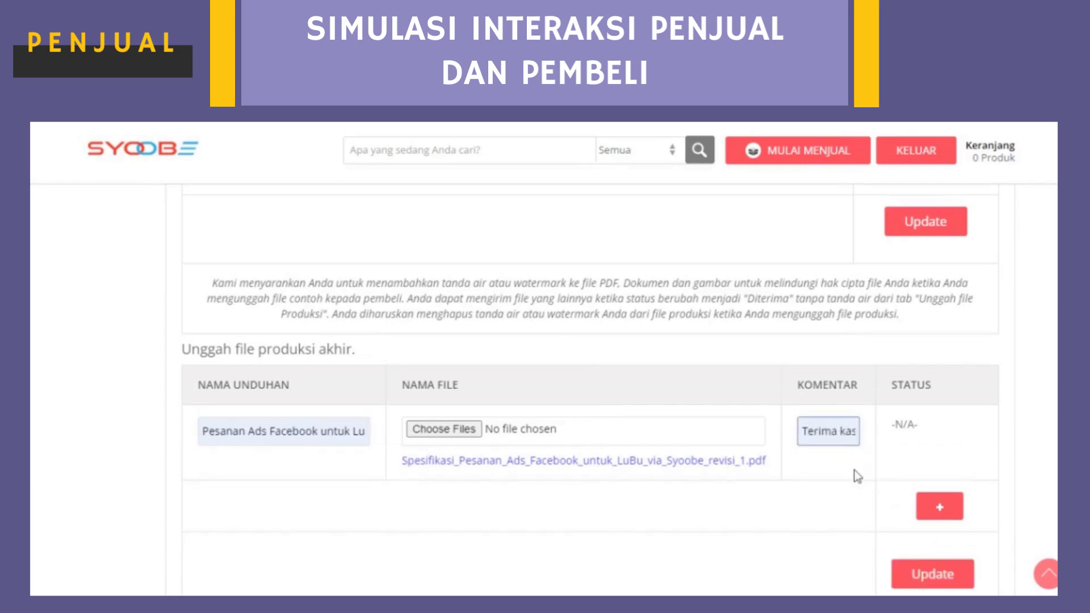
scroll(954, 416, down, 1)
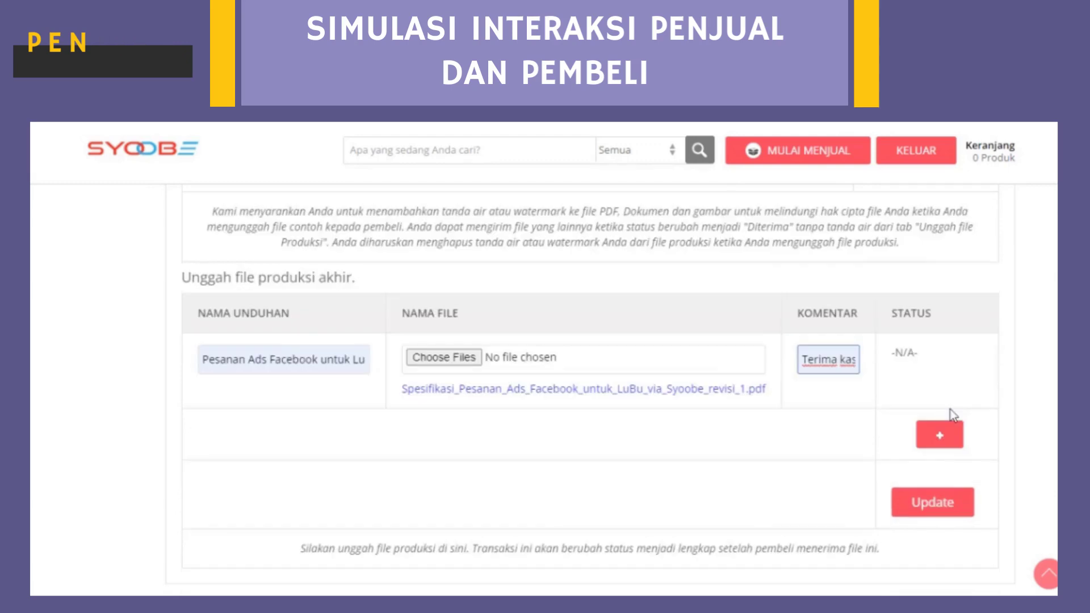
click(932, 502)
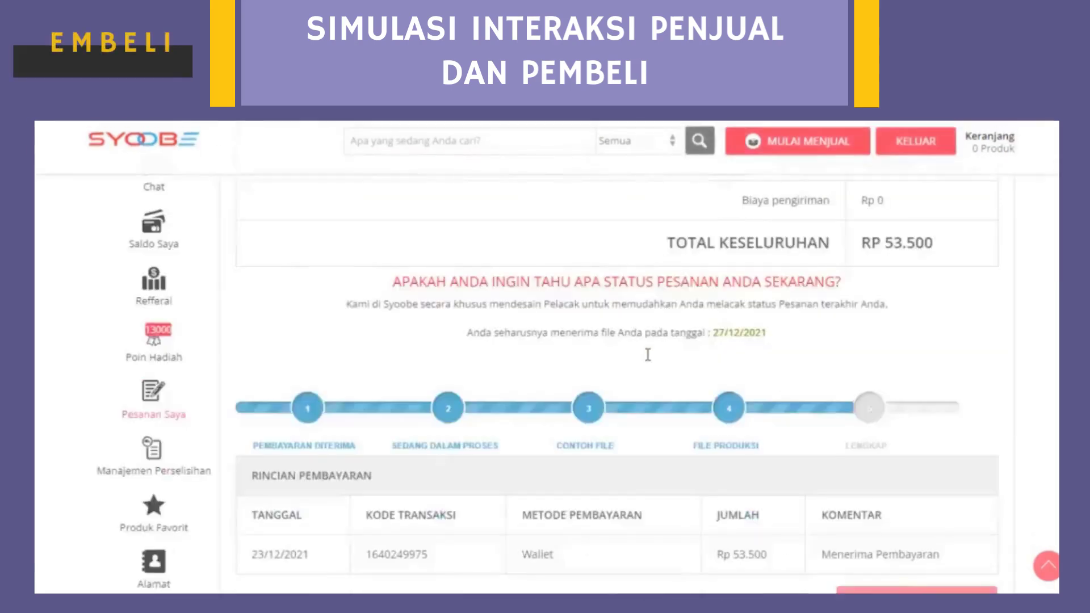
- As the buyer, examine the order's status tracker, production file and download information
scroll(648, 355, down, 3)
scroll(647, 354, down, 10)
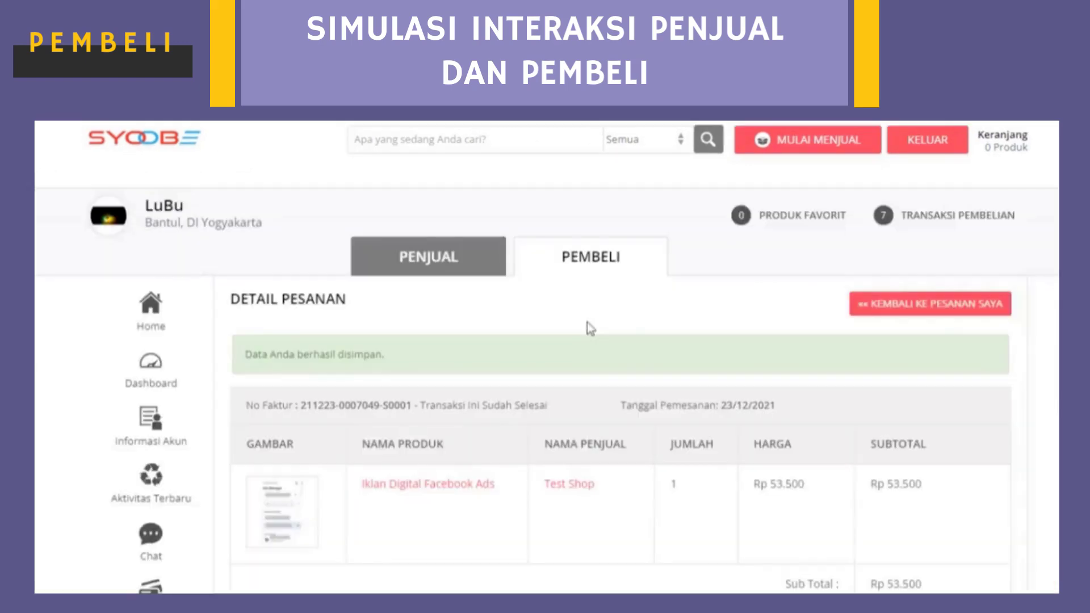
scroll(590, 328, down, 4)
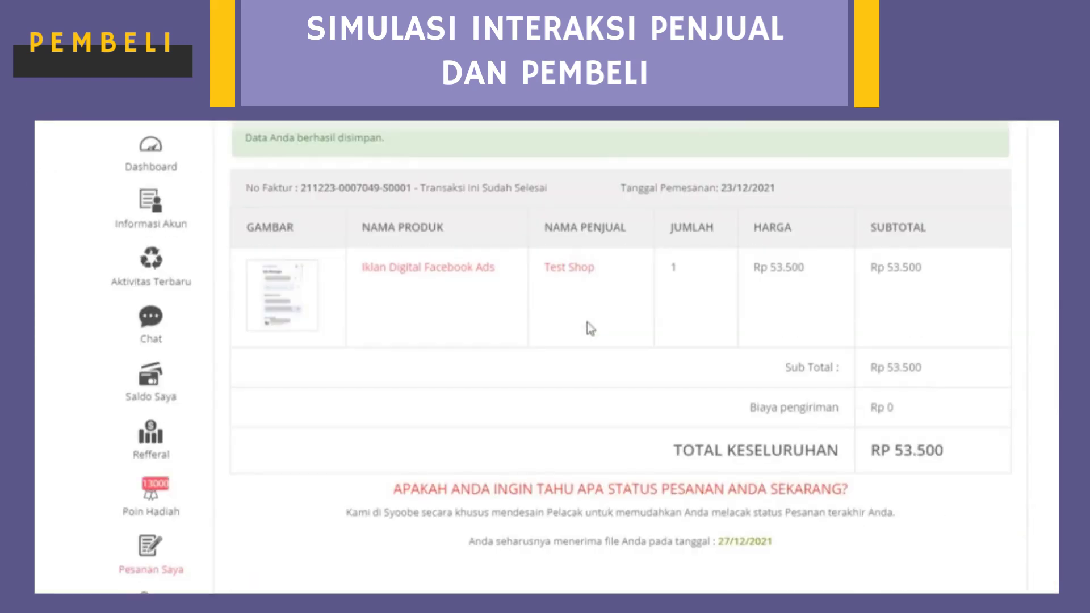
scroll(621, 335, down, 10)
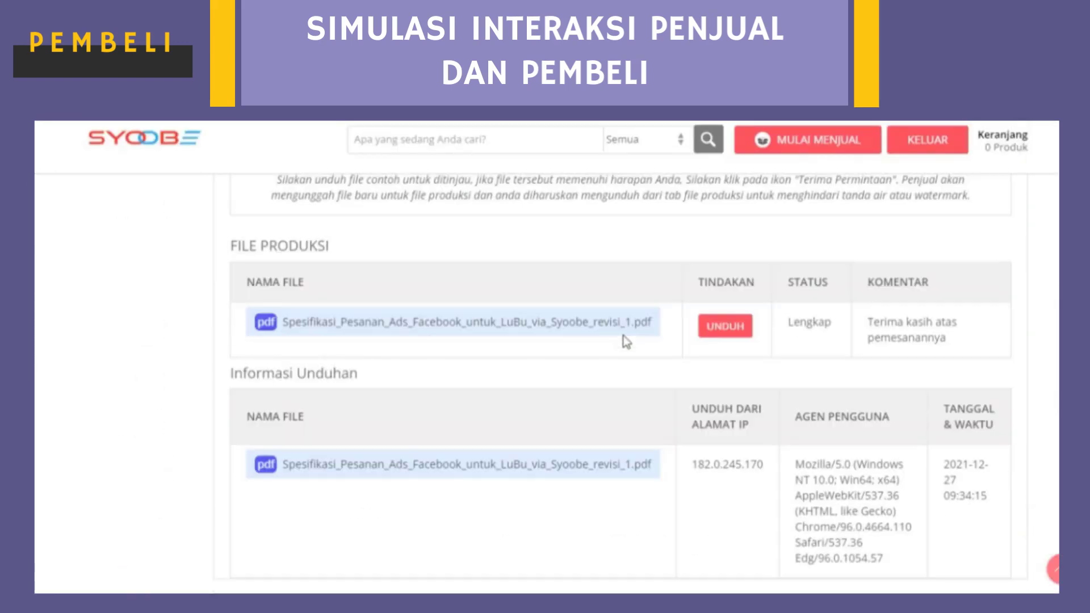